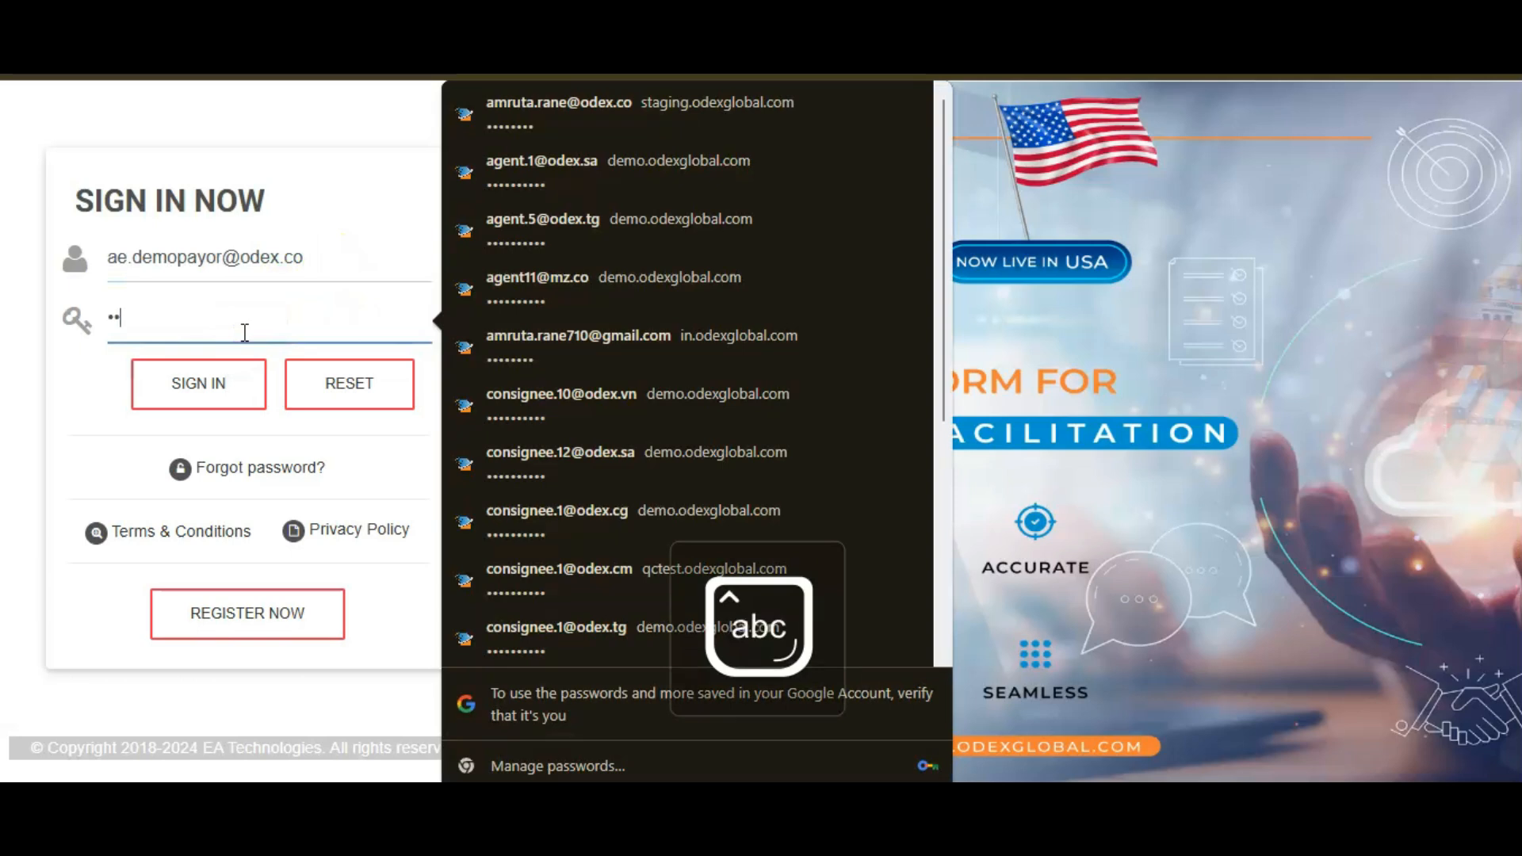
Enter the account password and sign in with the prefilled user e-mail.
key("BackSpace")
key("BackSpace")
key("BackSpace")
key("BackSpace")
key("Caps_Lock")
type("•")
key("Caps_Lock")
type("•••••••")
left_click(232, 382)
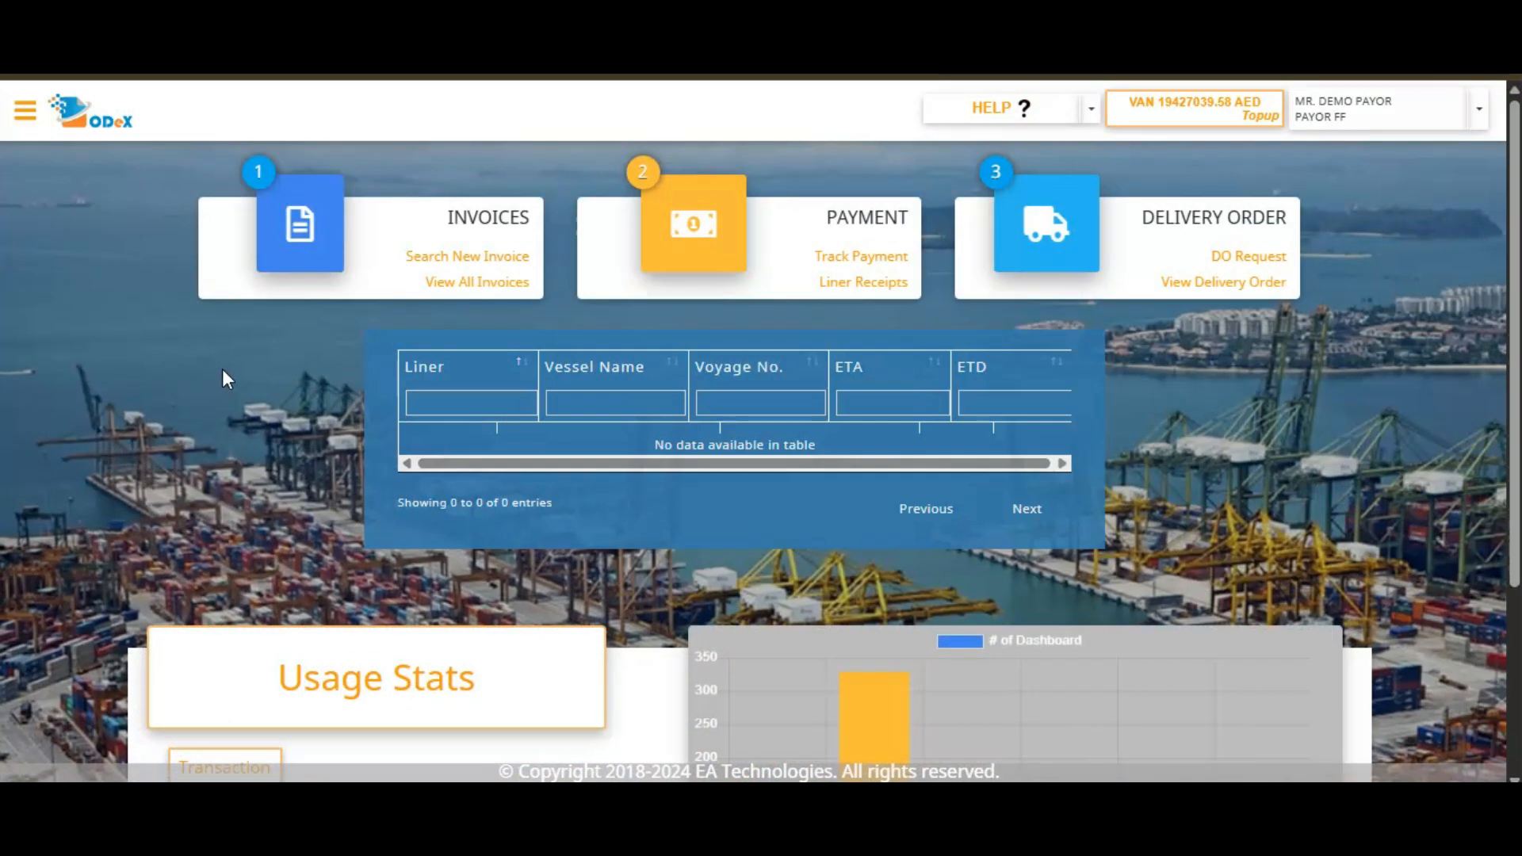
Search for a new invoice by BL number with the Hapag Lloyd Middle East carrier, and dismiss the invoice notice.
left_click(473, 261)
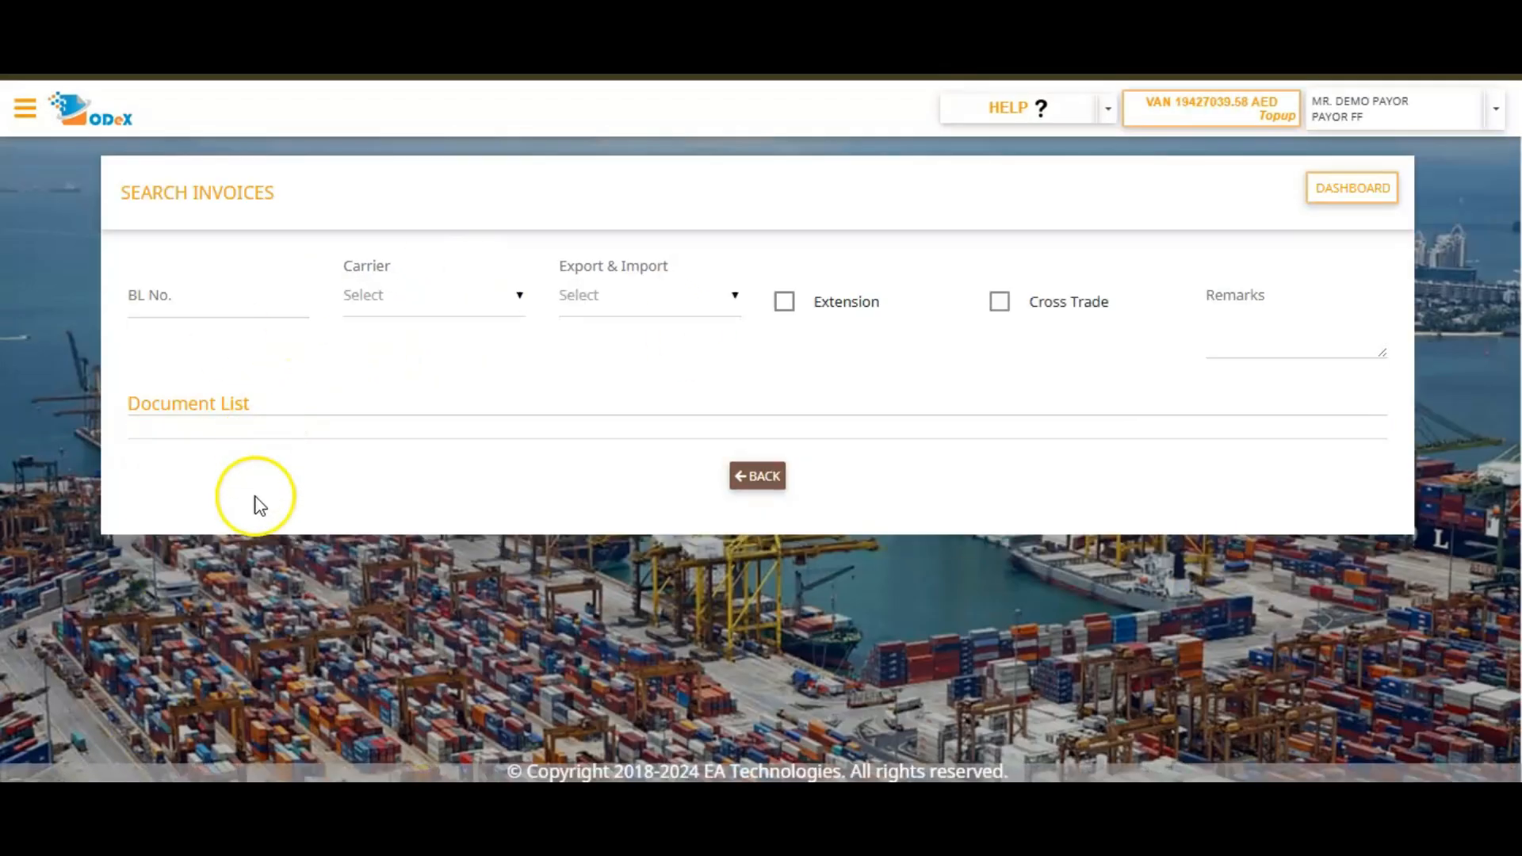
left_click(276, 312)
left_click(278, 349)
left_click(364, 317)
left_click(384, 441)
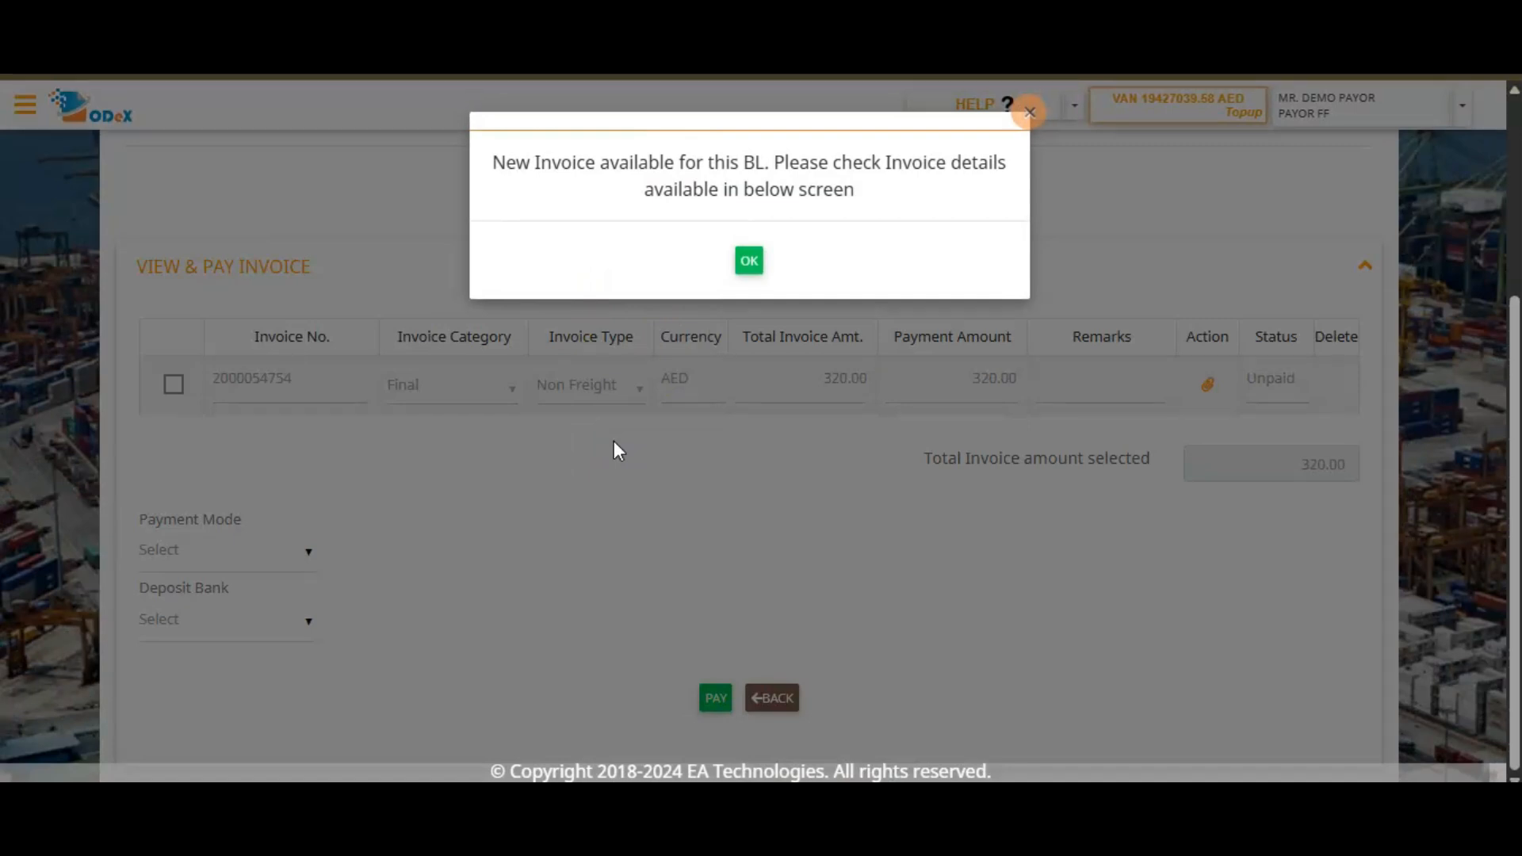
left_click(748, 264)
scroll(743, 279, "up", 4)
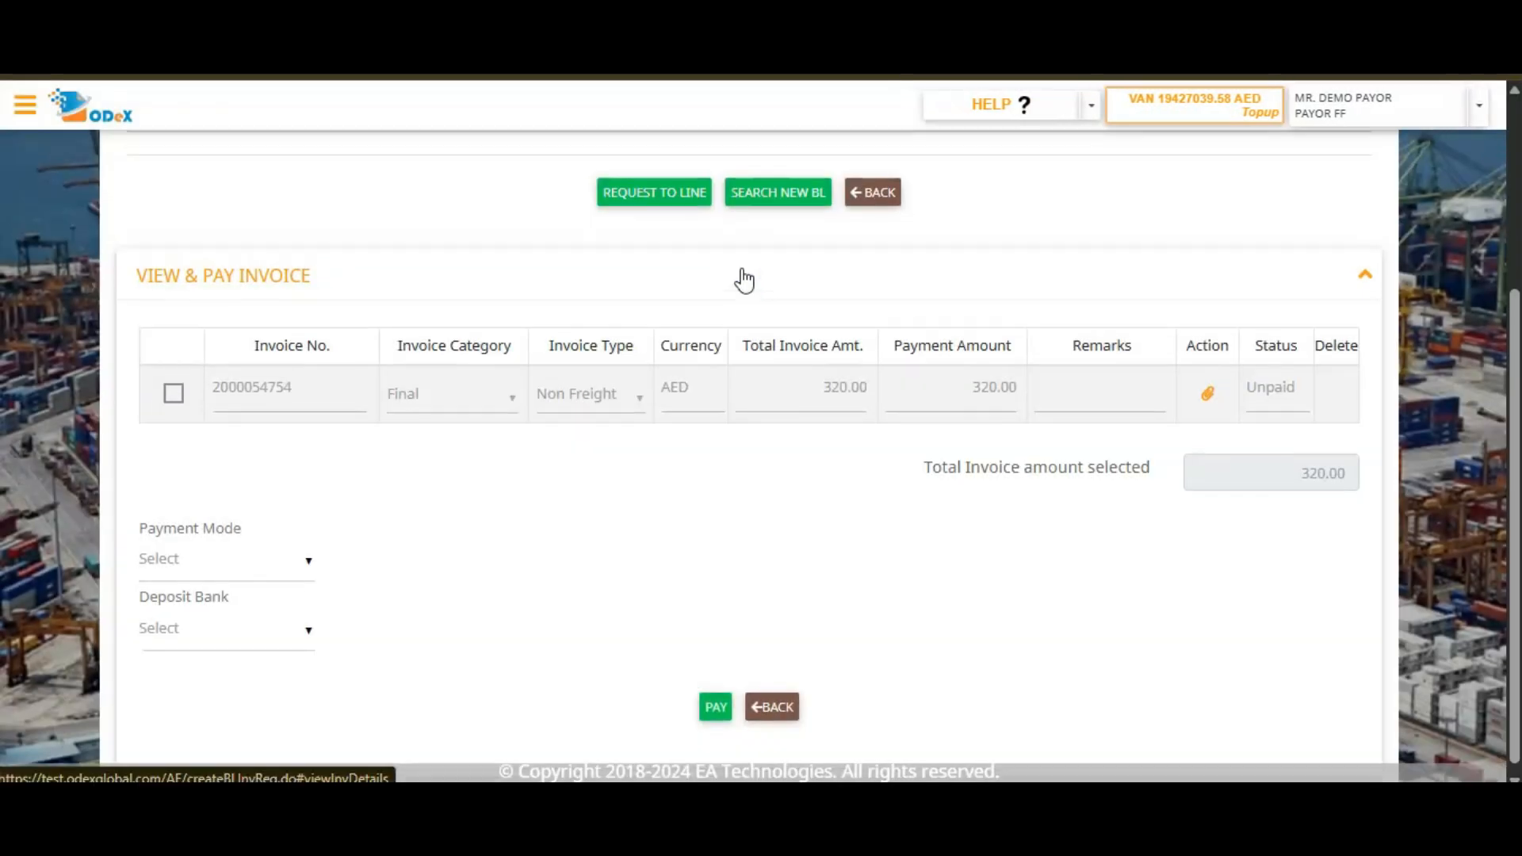
Set the Export & Import option of the invoice search to Import.
left_click(635, 296)
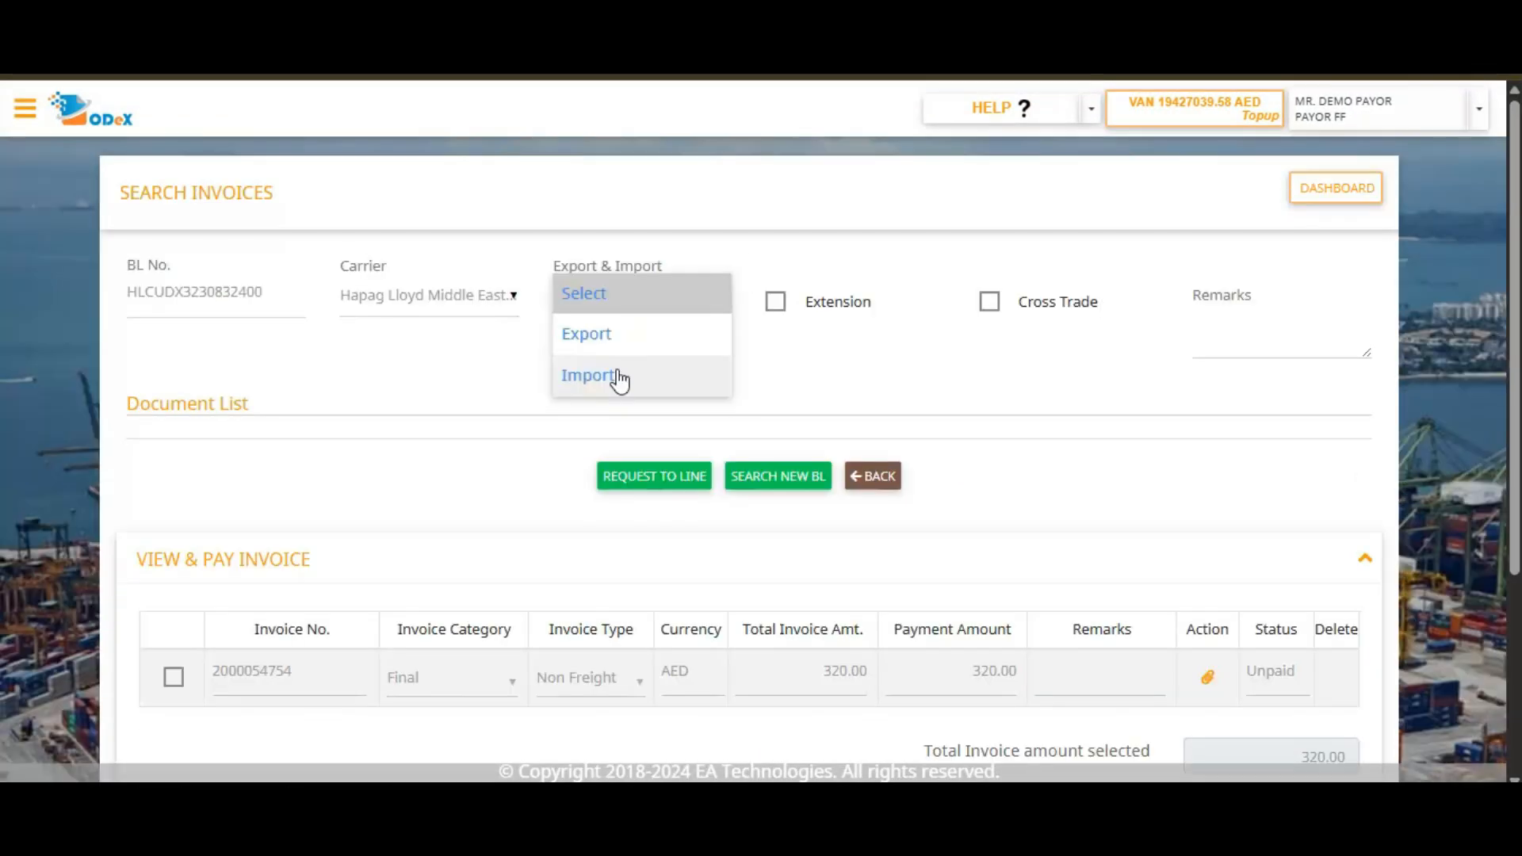
left_click(590, 375)
left_click(763, 420)
scroll(762, 416, "up", 3)
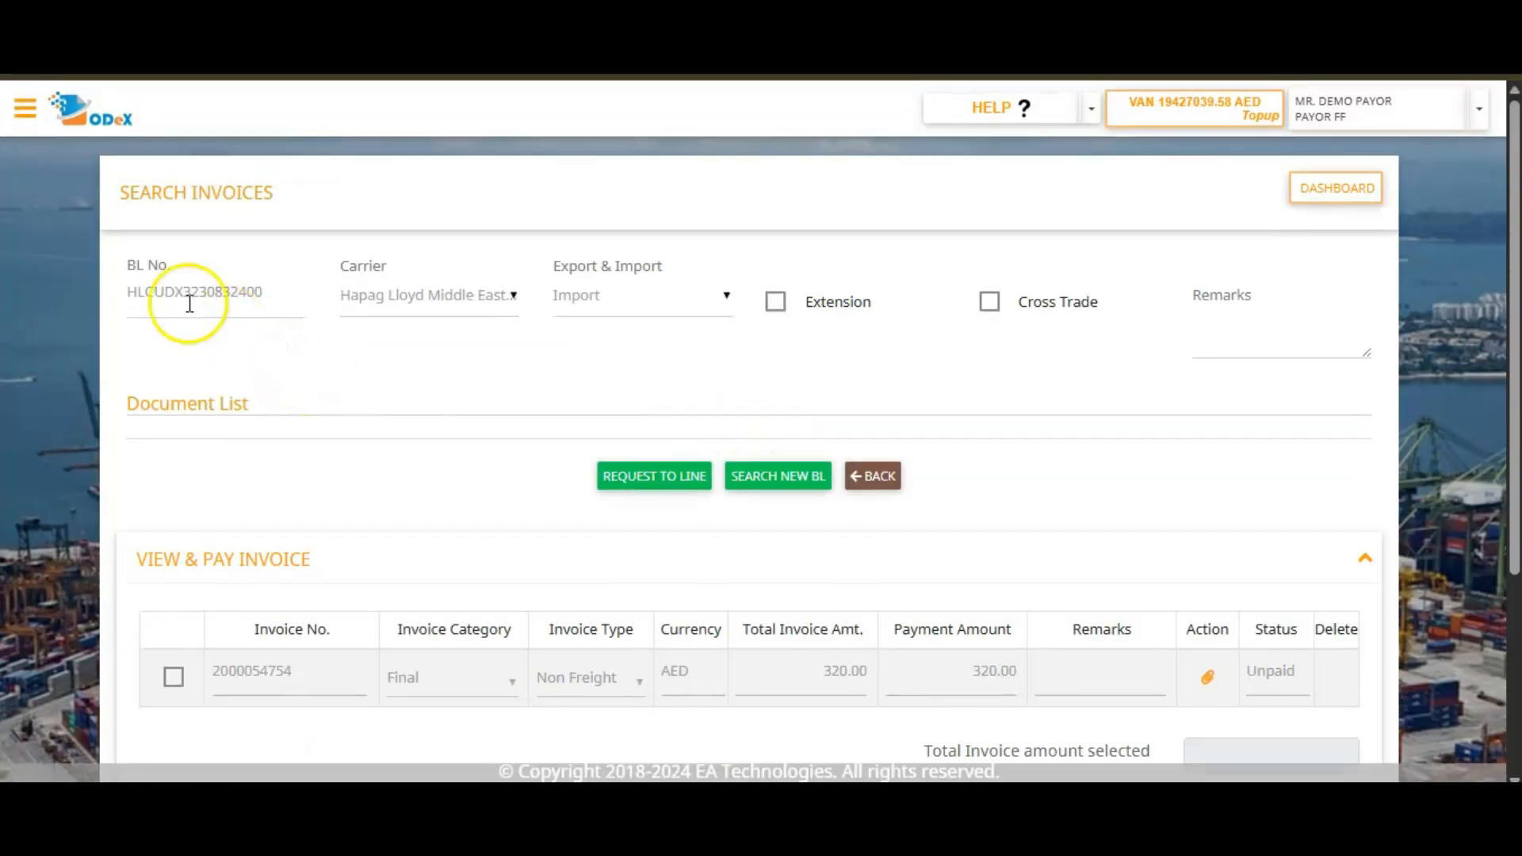
Select the unpaid Non Freight invoice and pay it by BANK_TRANSFER to CITI BANK-Hapag, continuing to the payment confirmation.
scroll(450, 388, "down", 3)
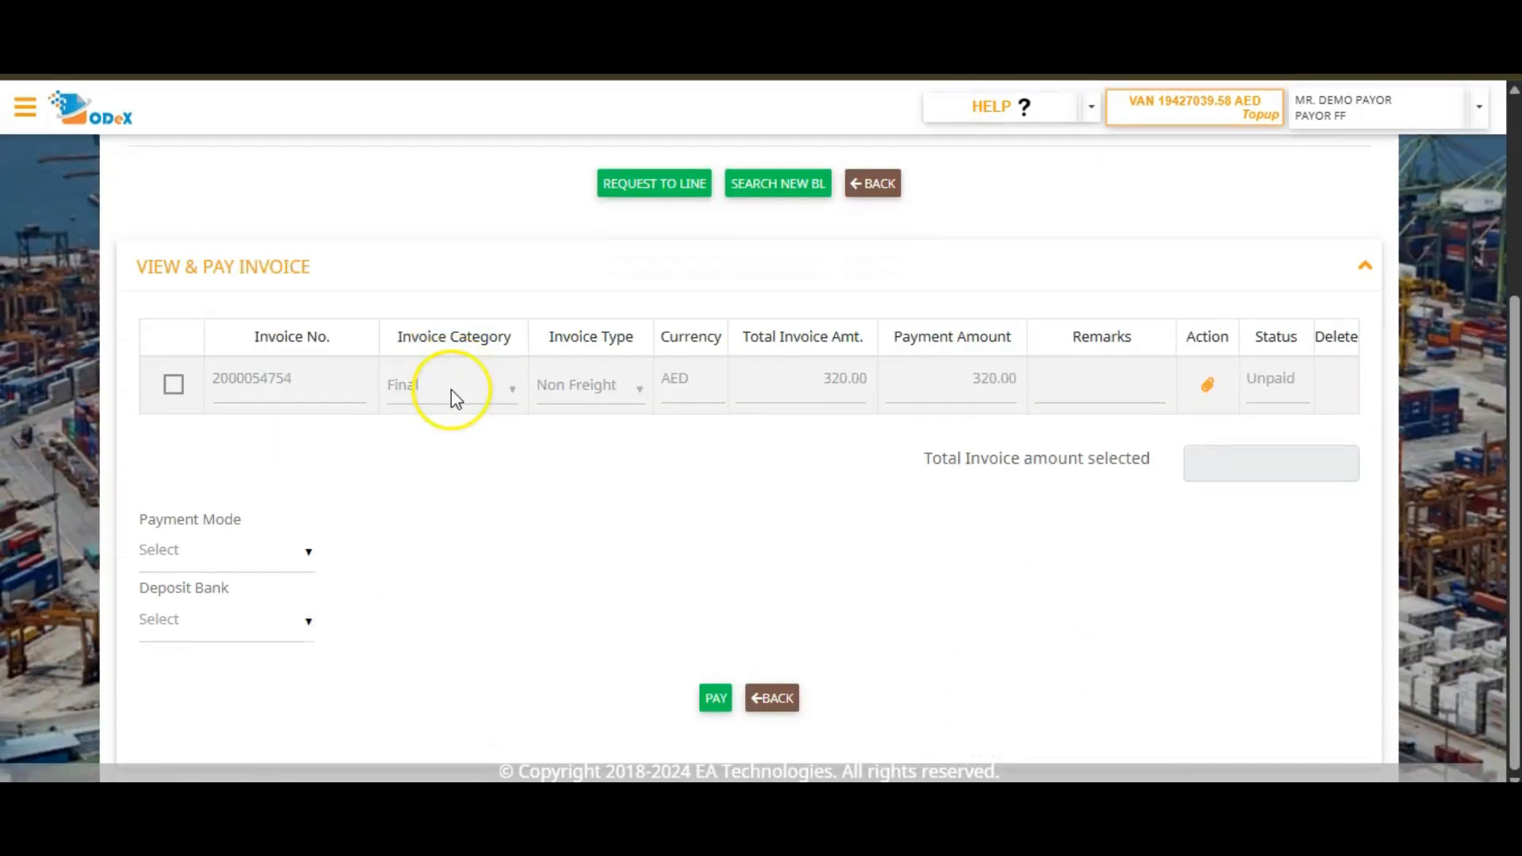
left_click(174, 388)
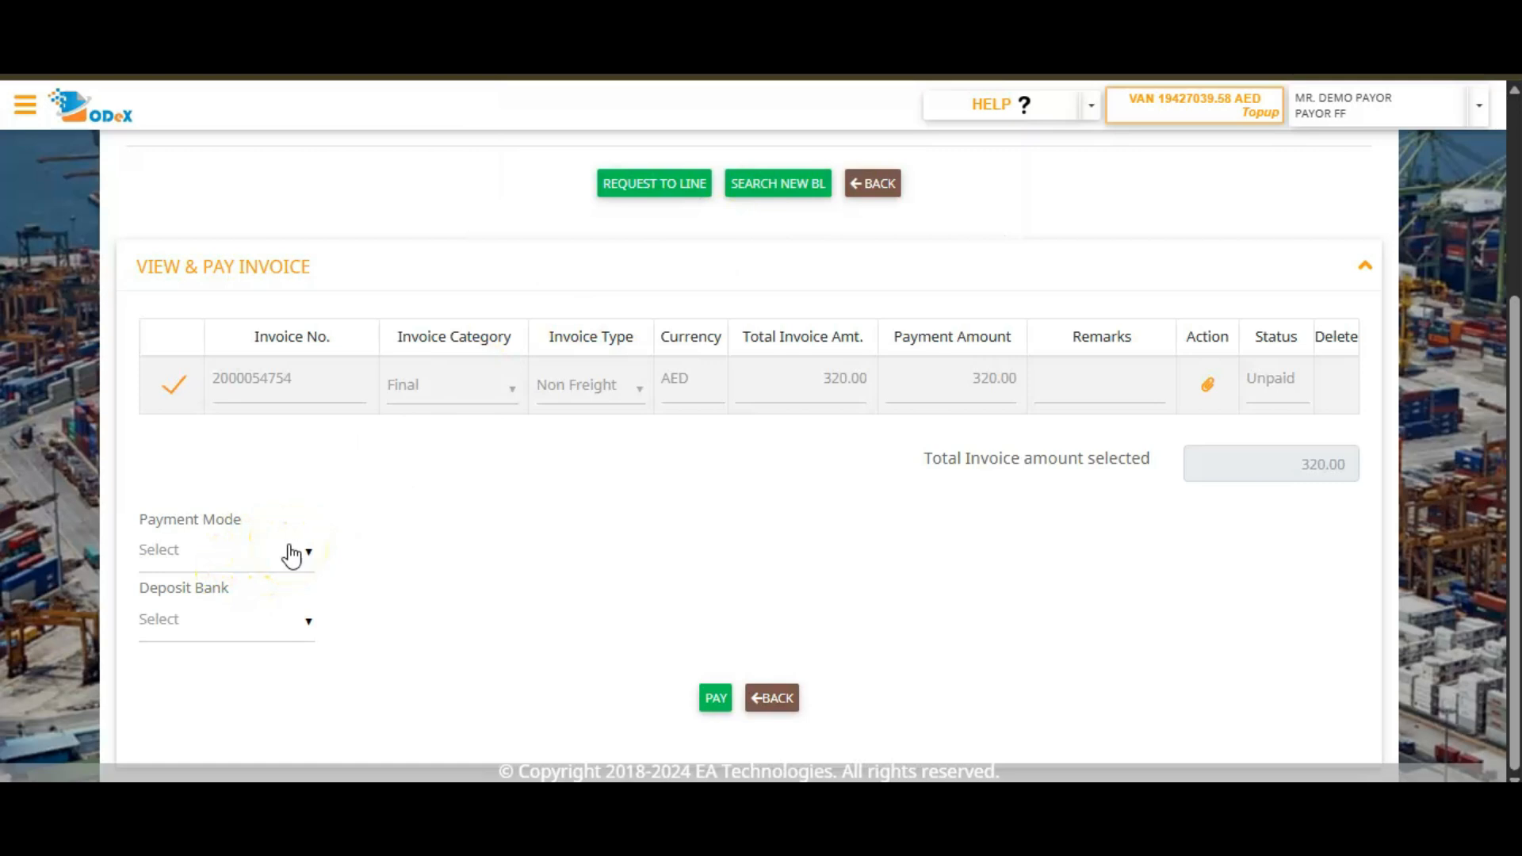
left_click(291, 555)
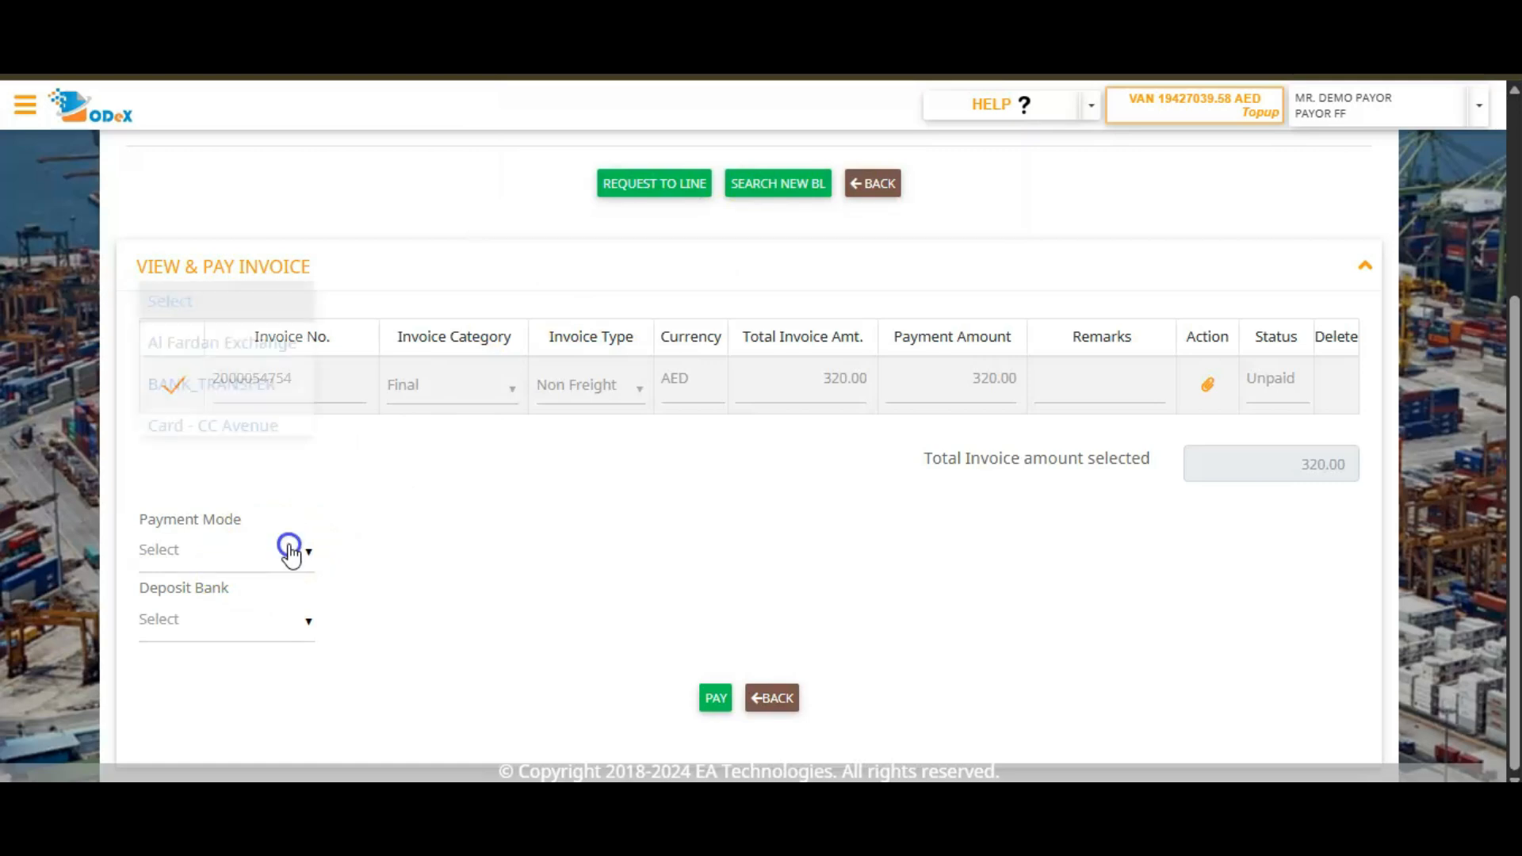
left_click(263, 385)
left_click(209, 625)
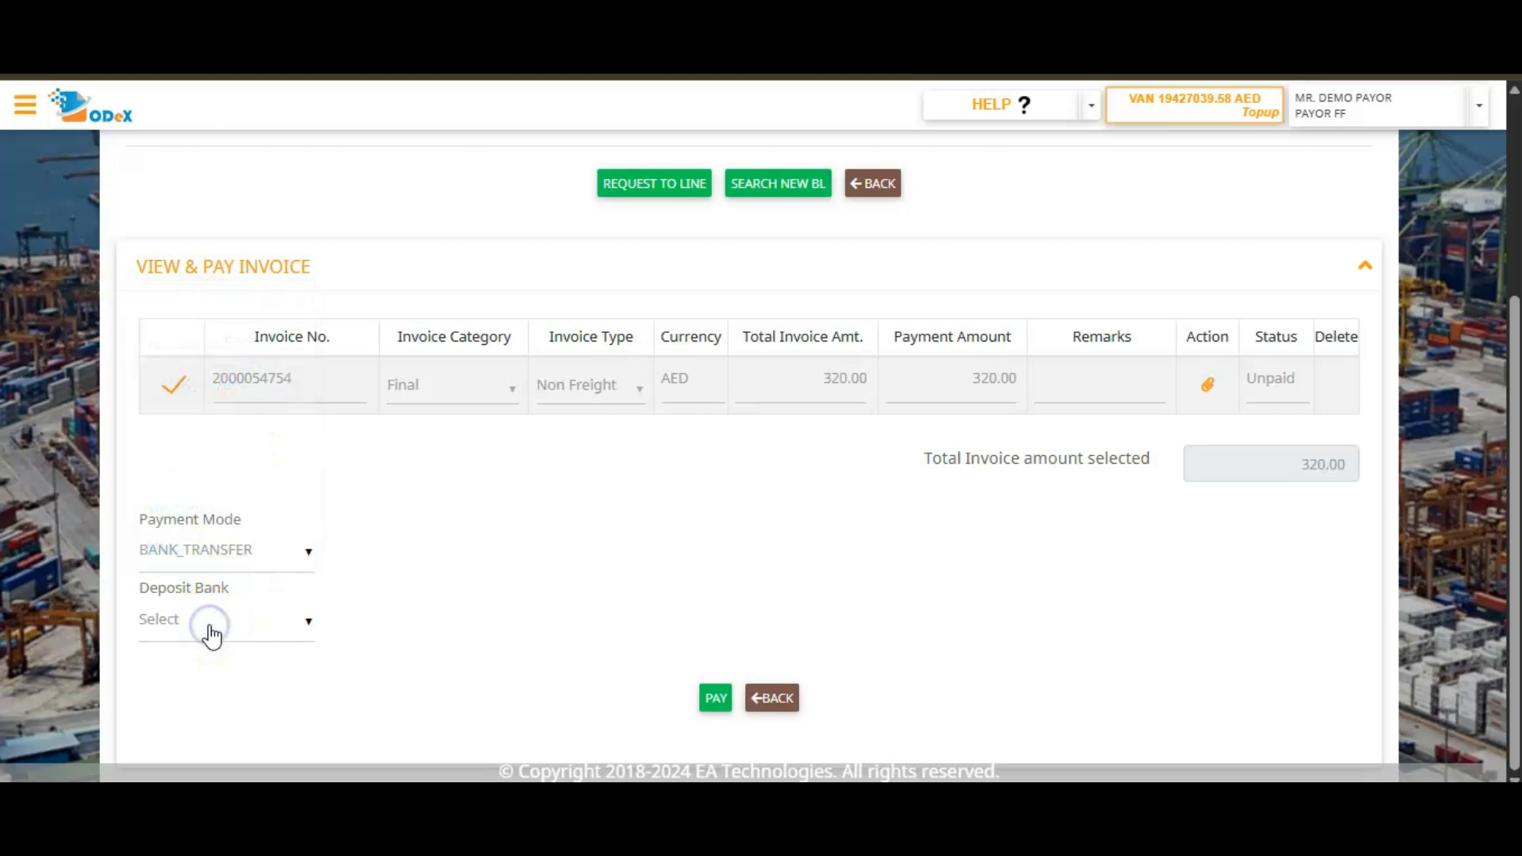
left_click(248, 632)
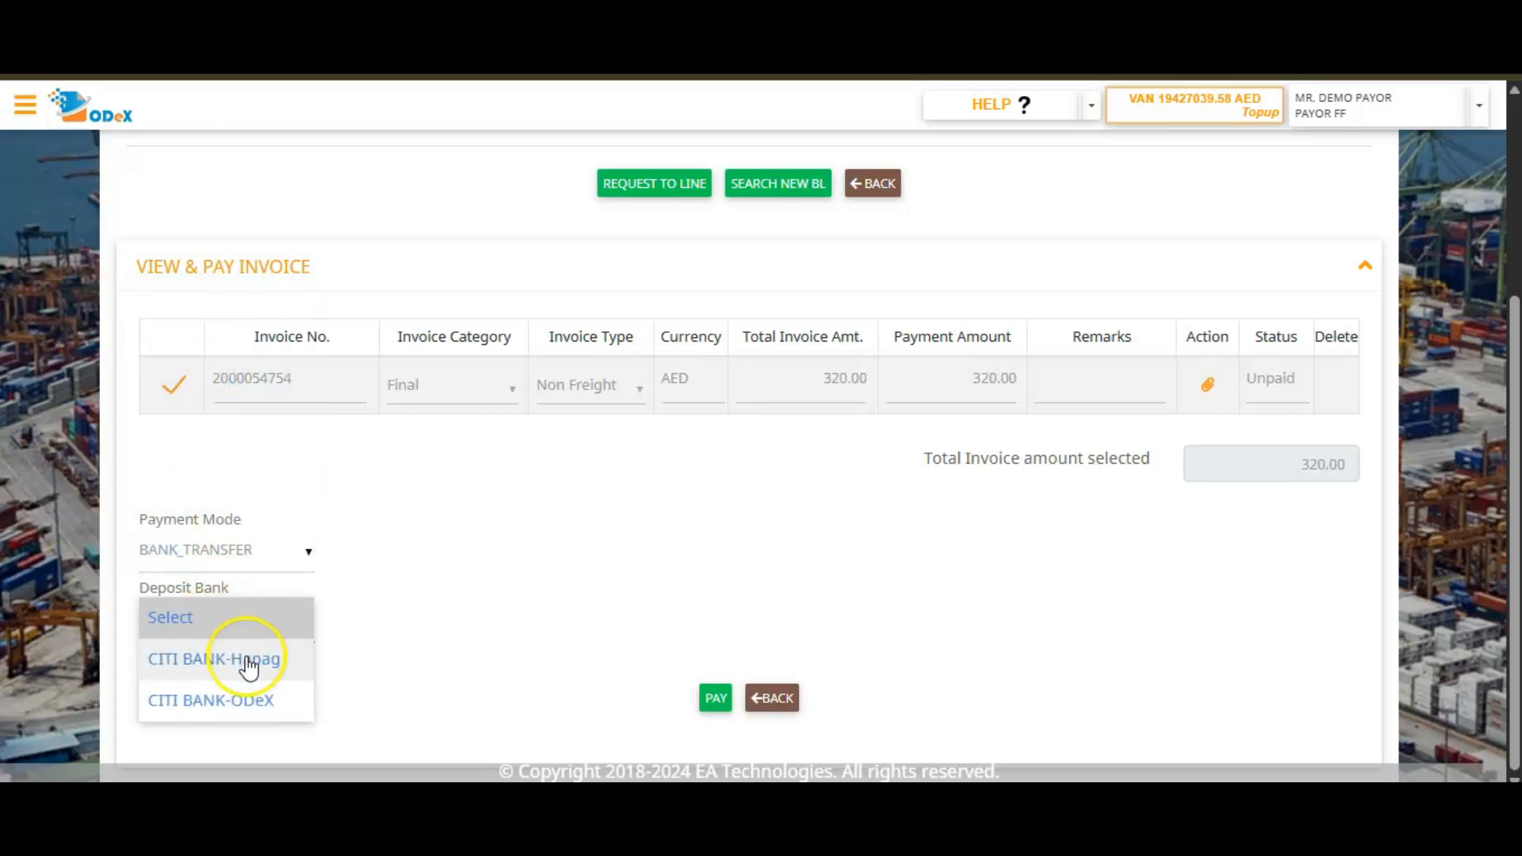
left_click(249, 660)
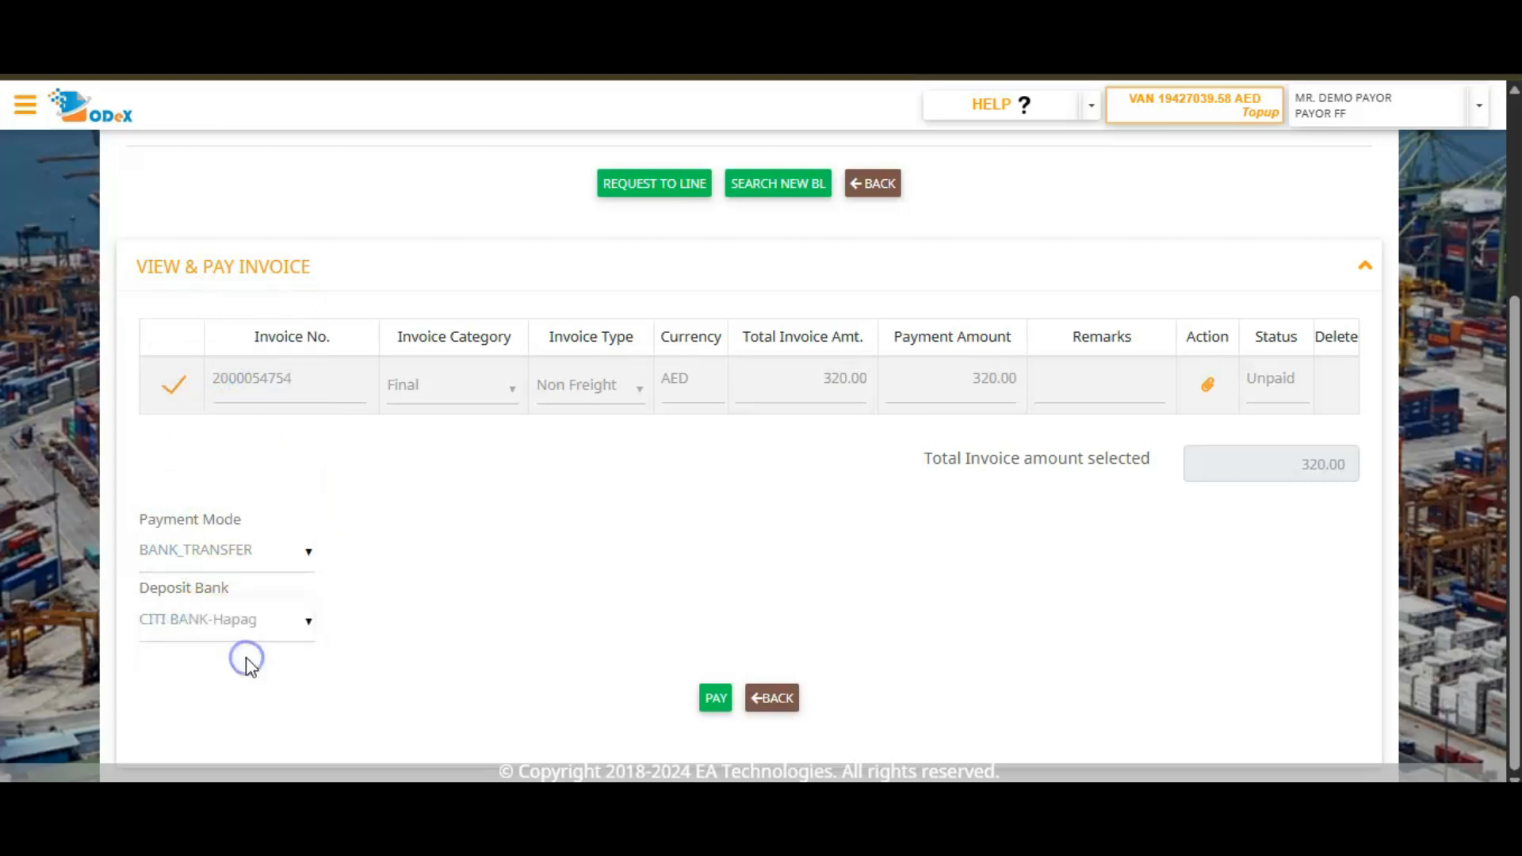
left_click(716, 698)
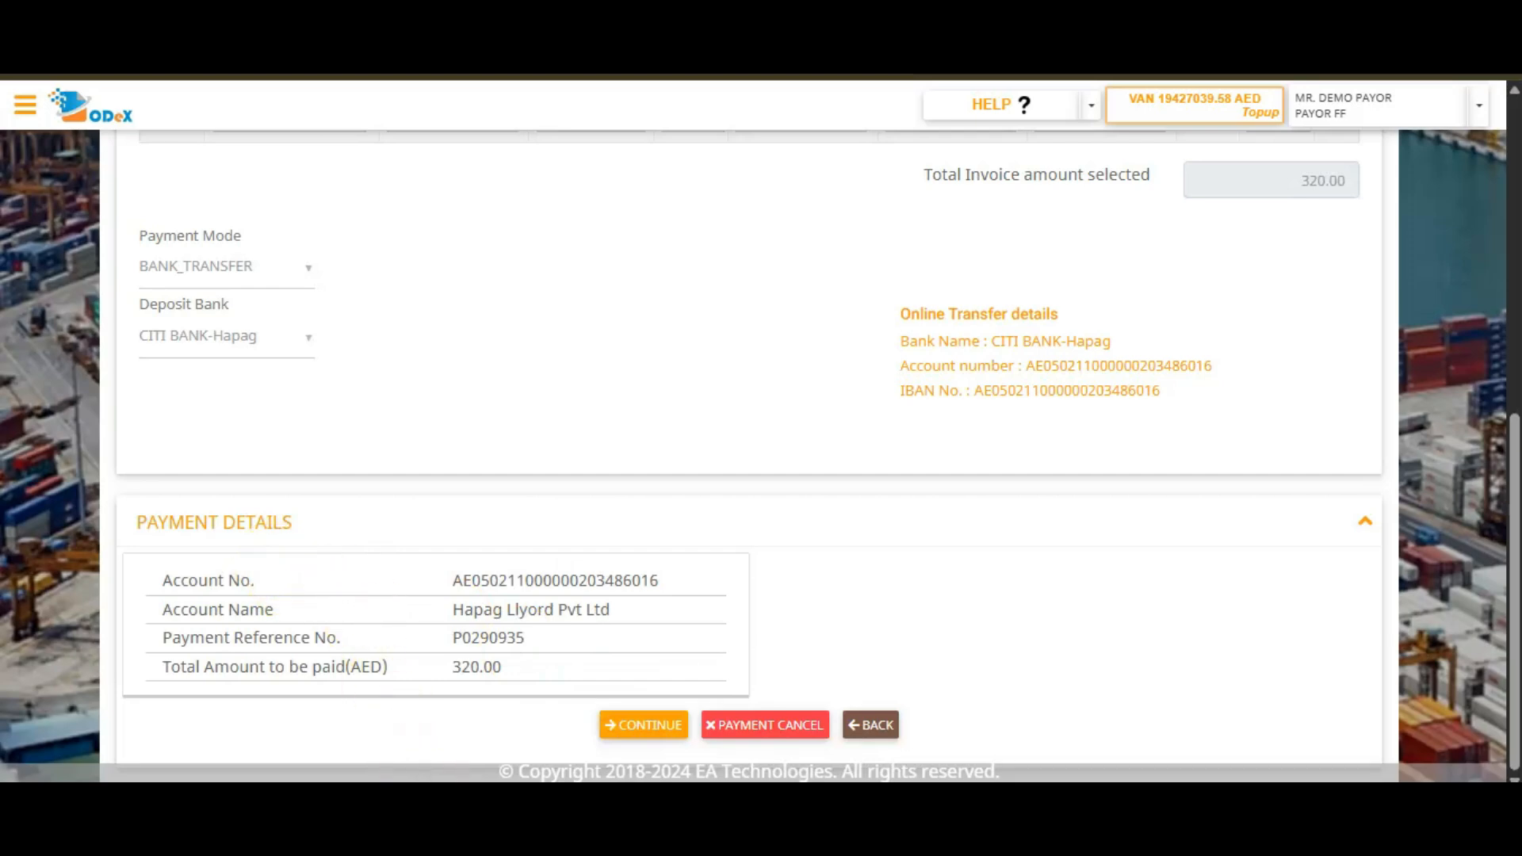
left_click(623, 727)
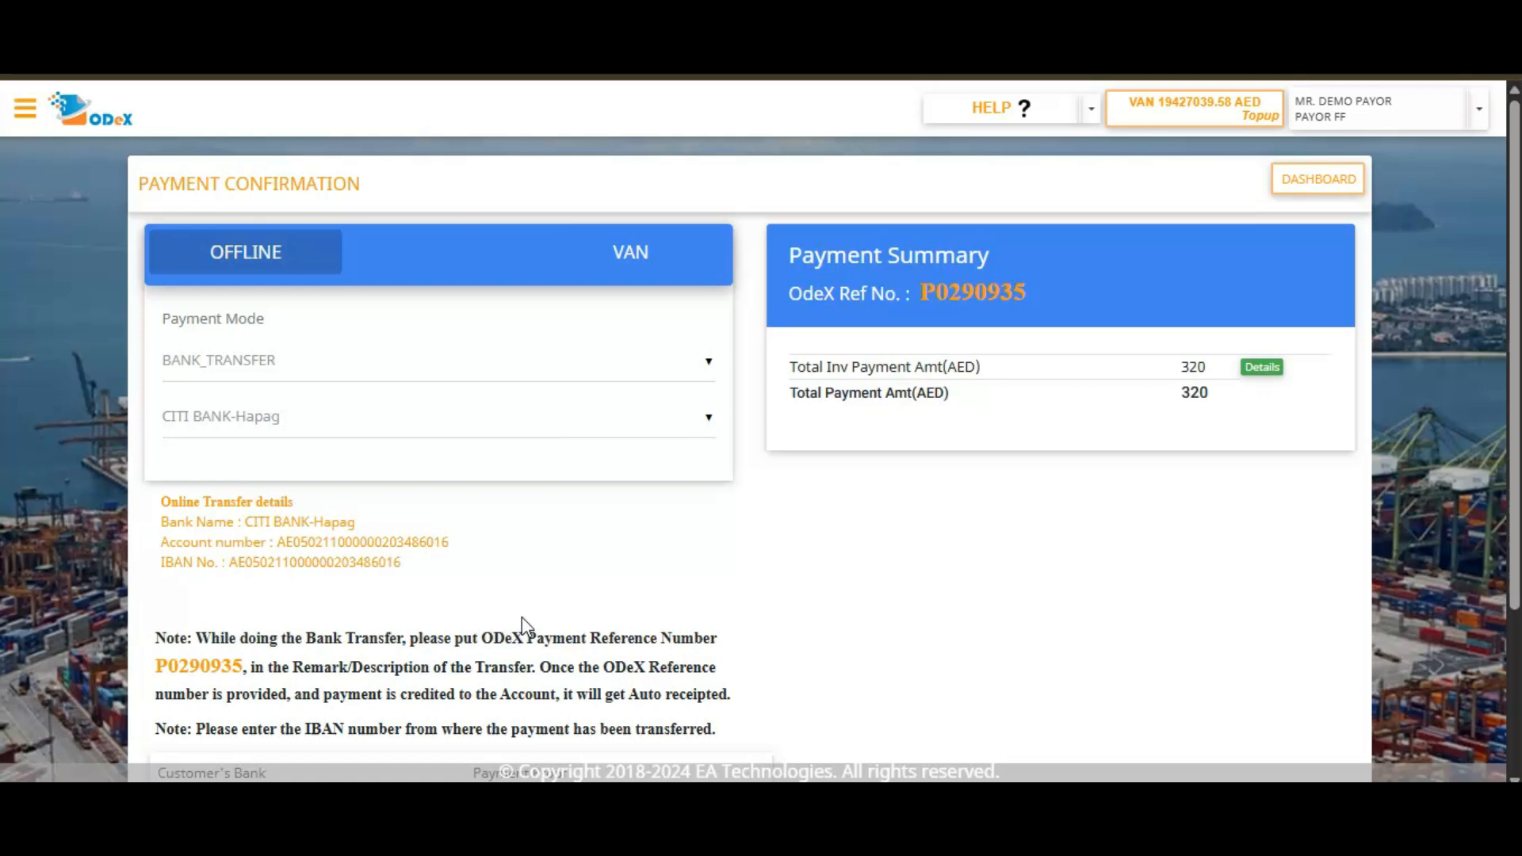
Fill in the customer's bank IBAN and transaction reference number, attach KN TEST.pdf as payment proof, and save the request as a draft.
scroll(507, 618, "down", 3)
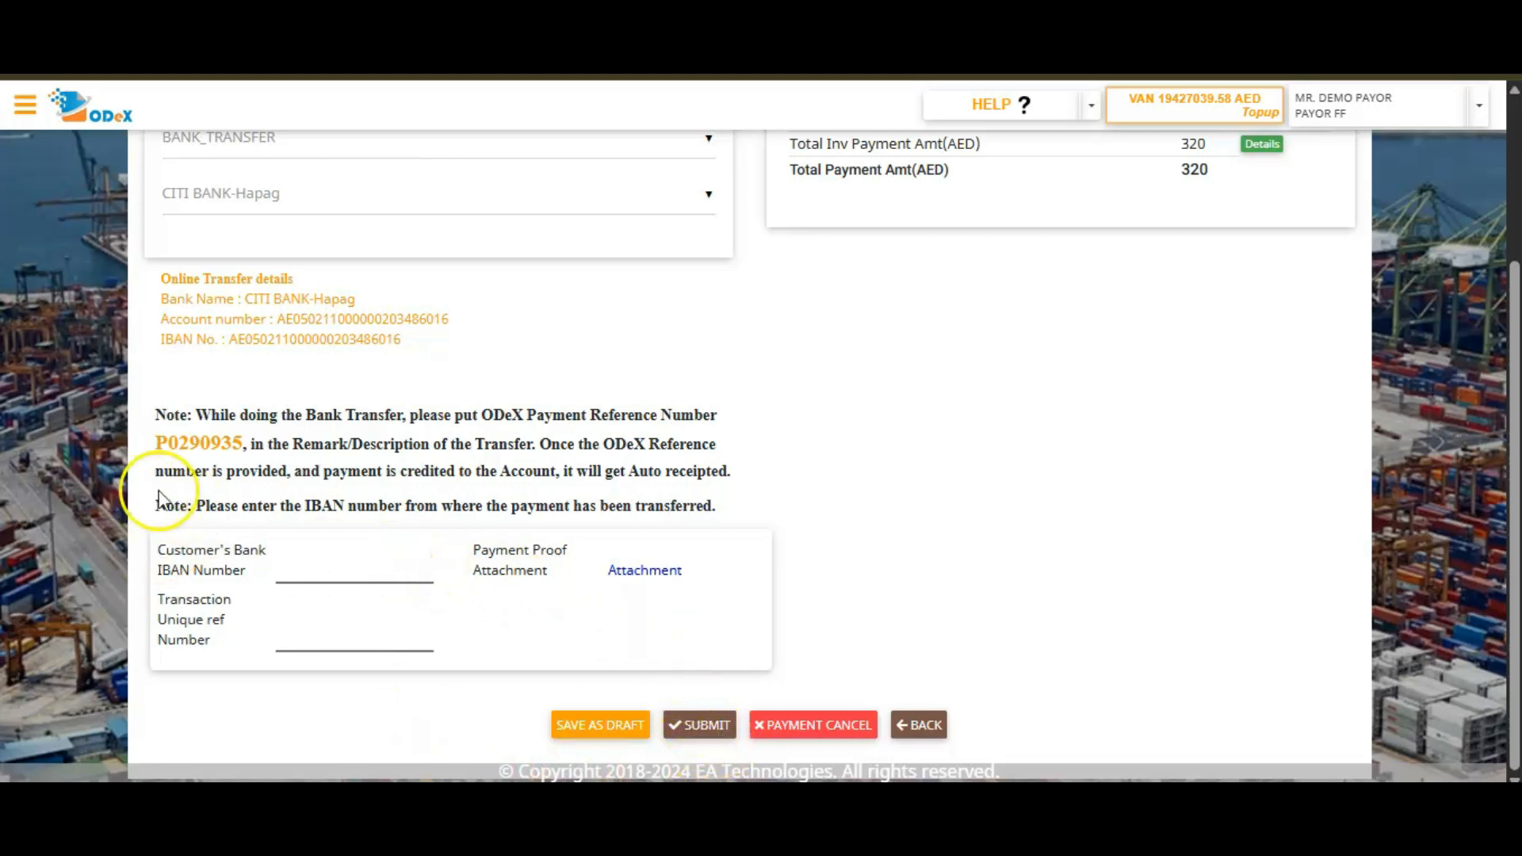
double_click(186, 452)
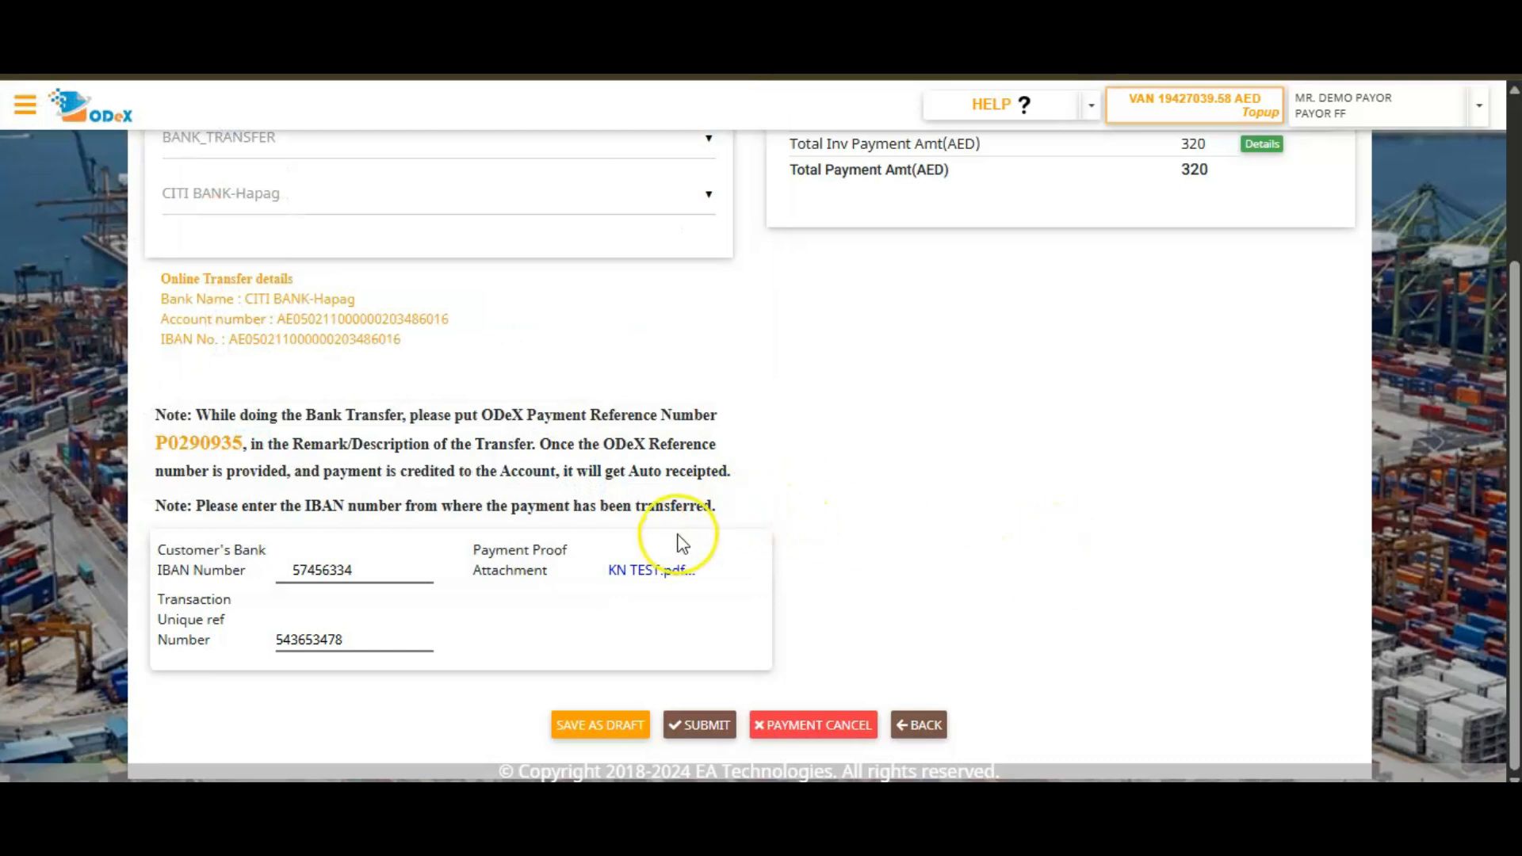
left_click(714, 727)
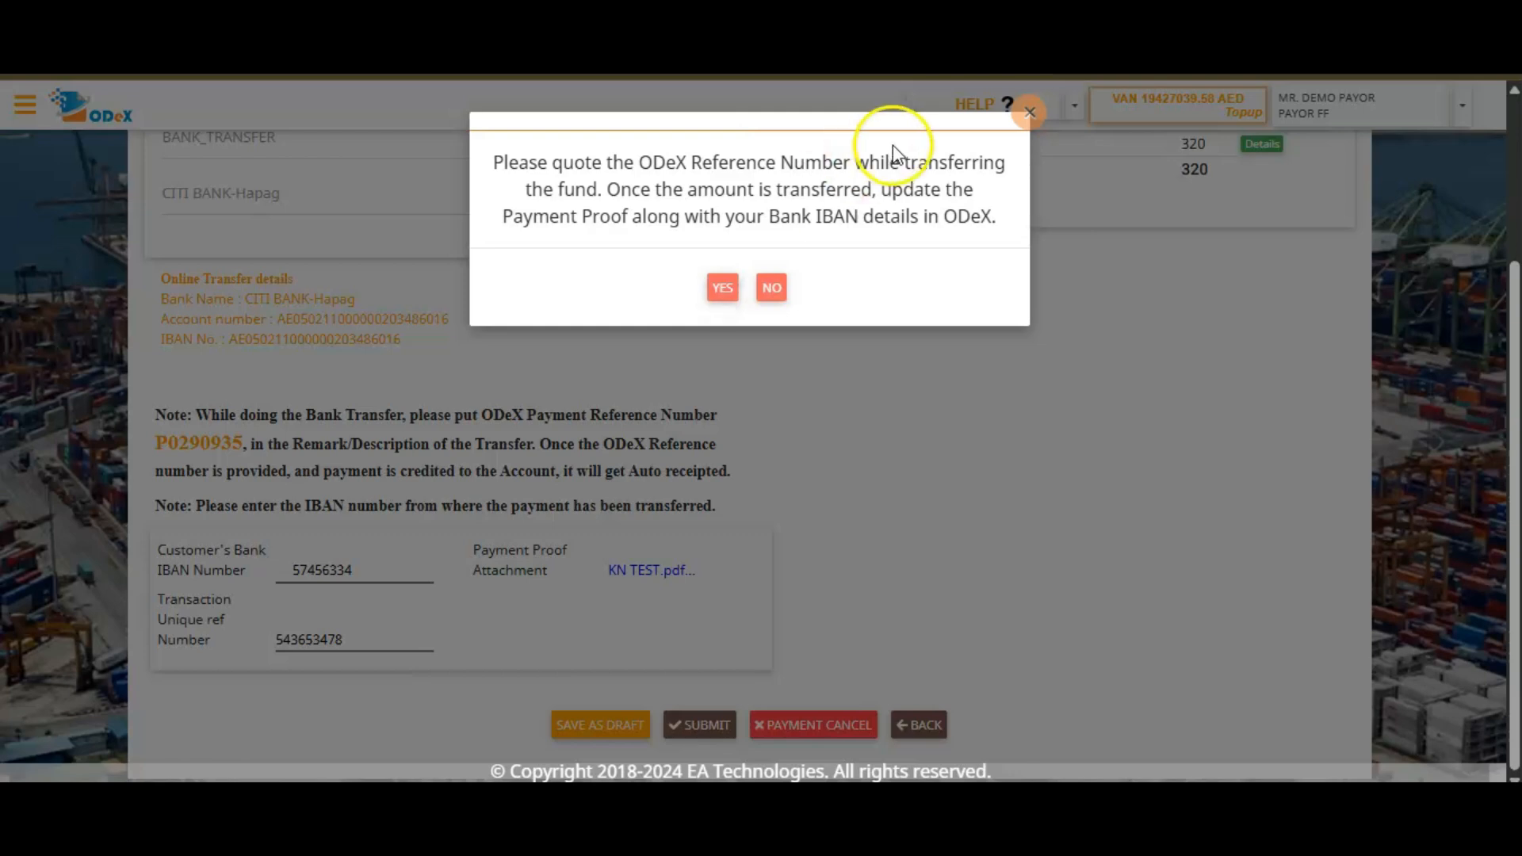
left_click(1027, 115)
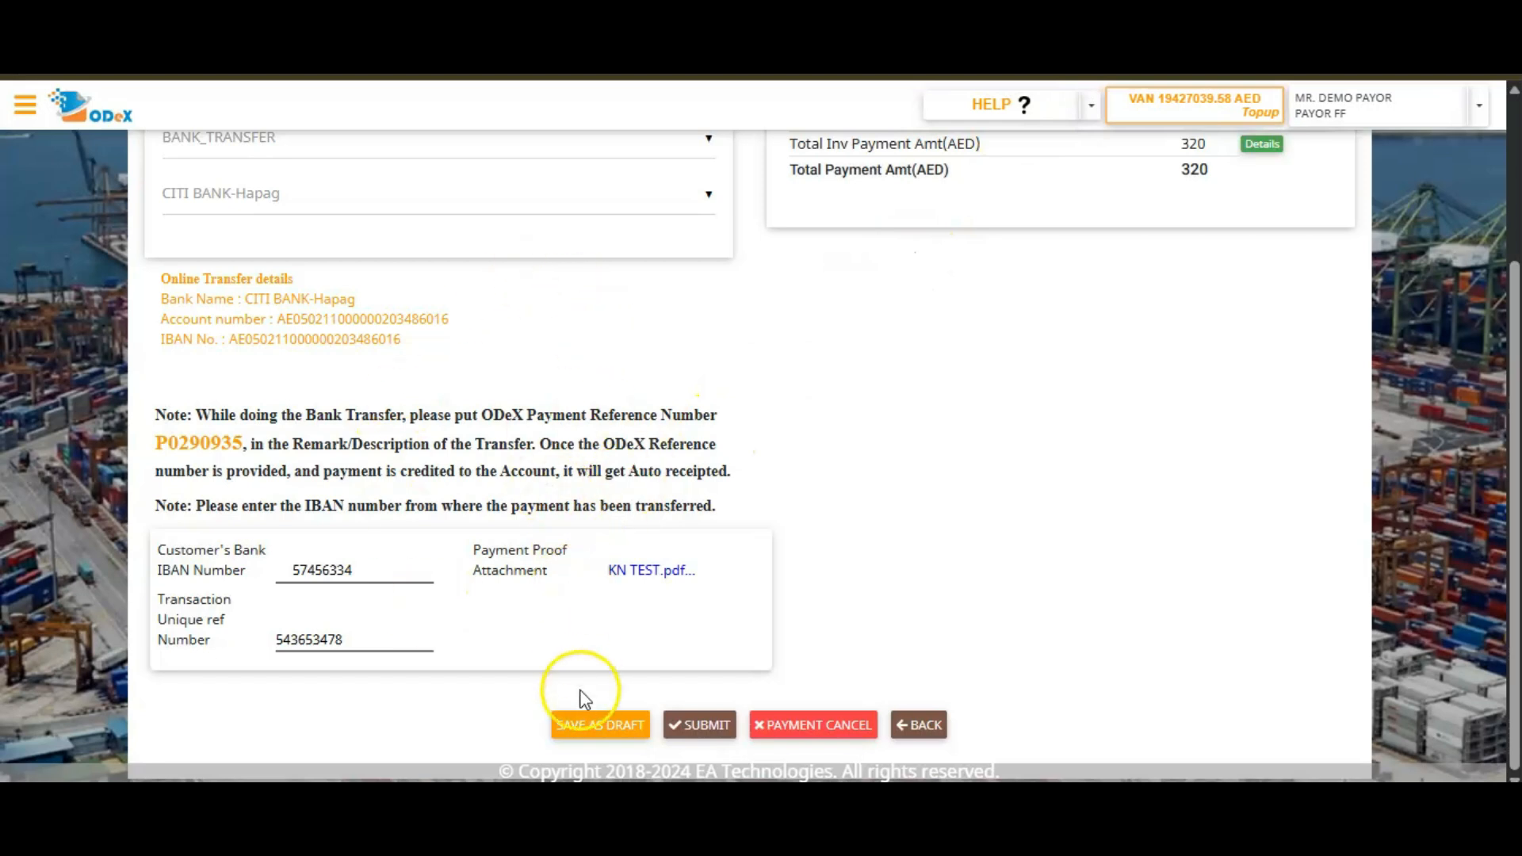
left_click(583, 736)
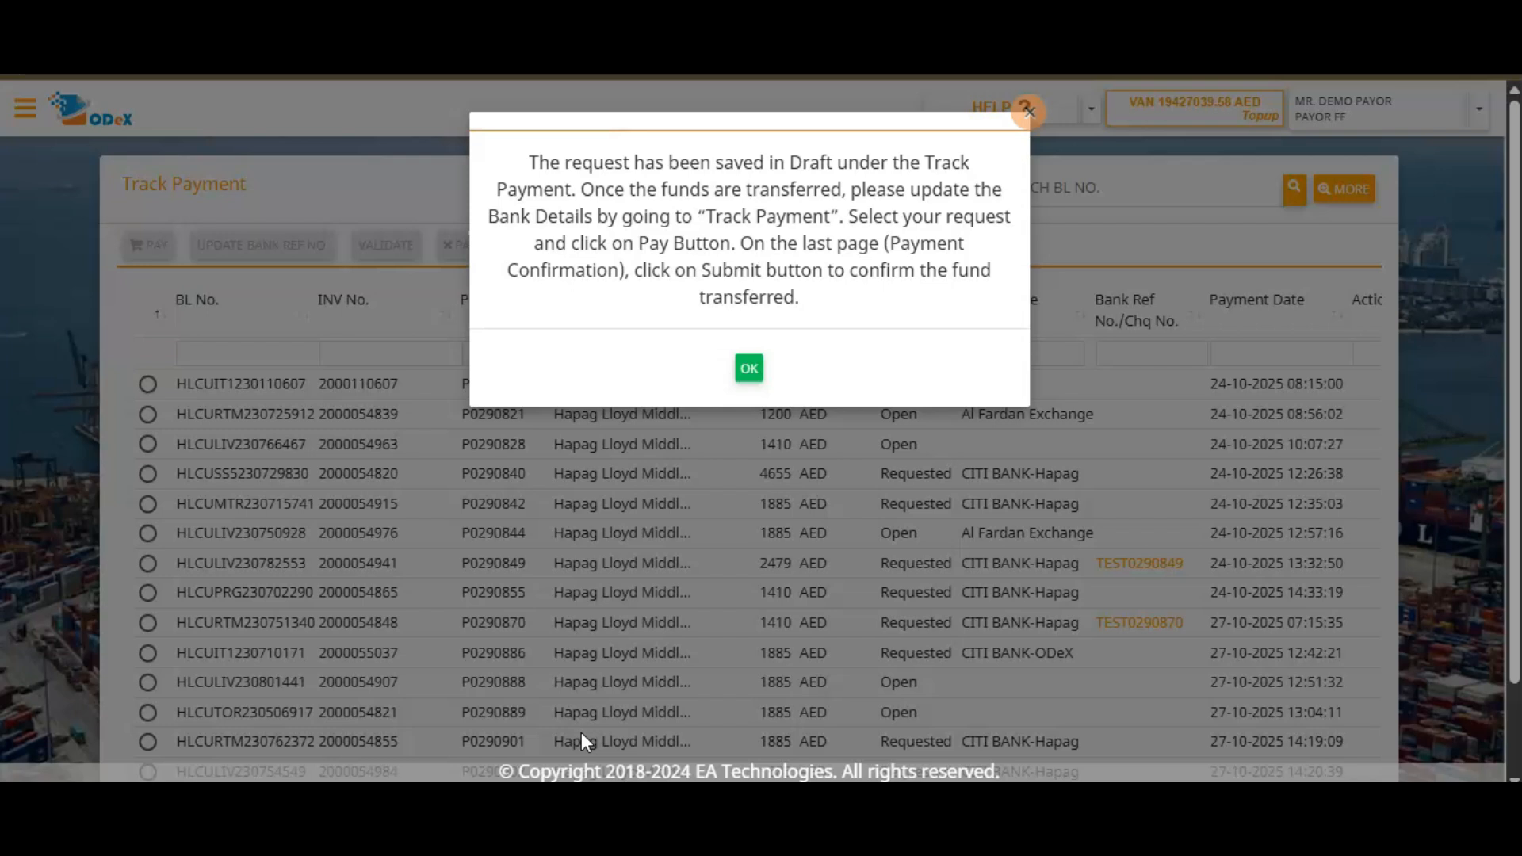
left_click(749, 370)
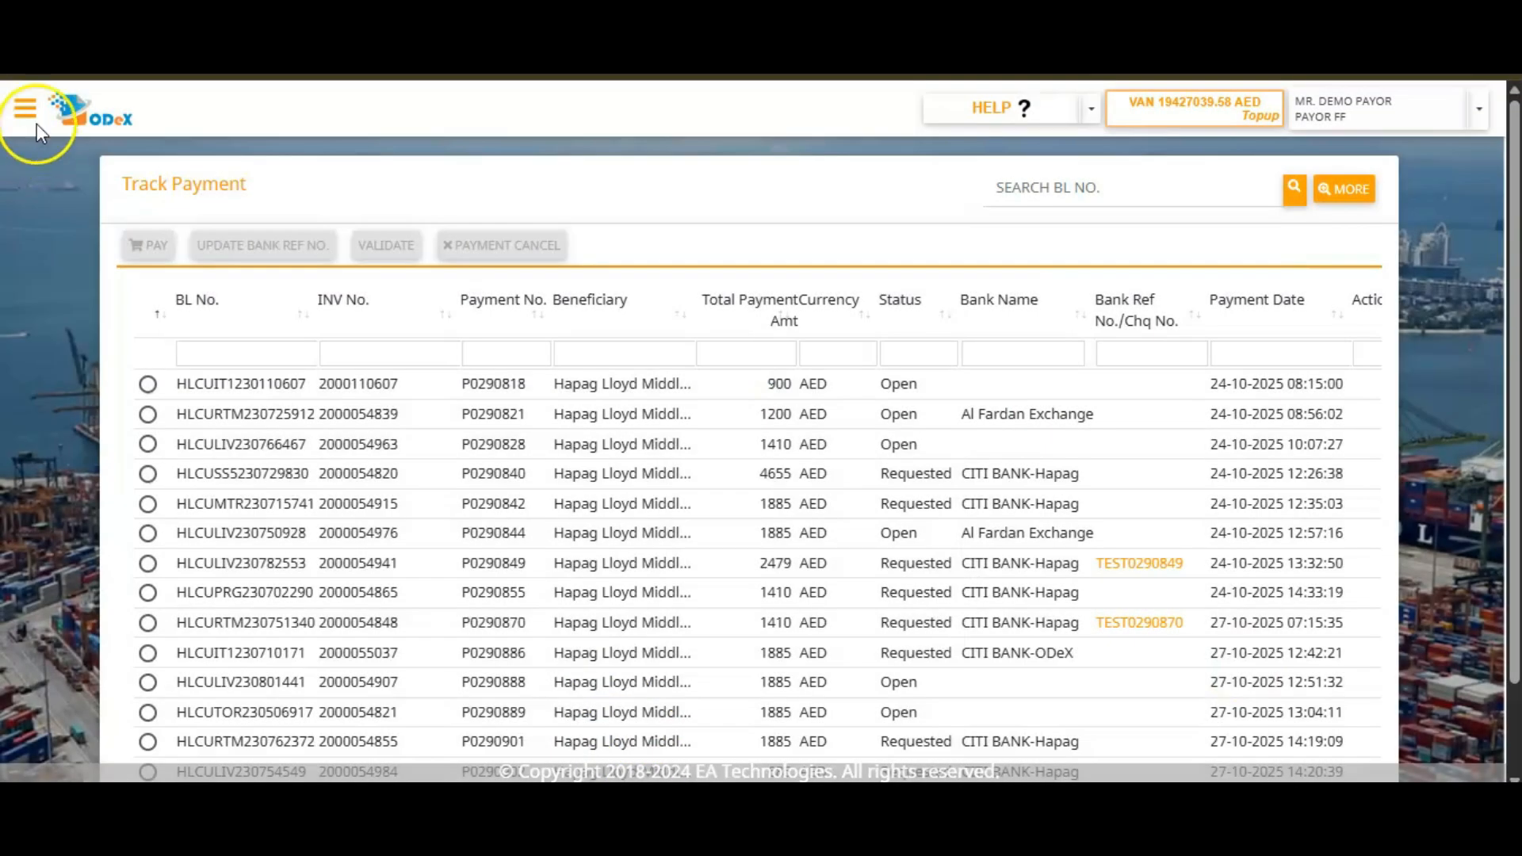
Go to Track Payment, search for the draft by its BL number, and check its status.
left_click(37, 124)
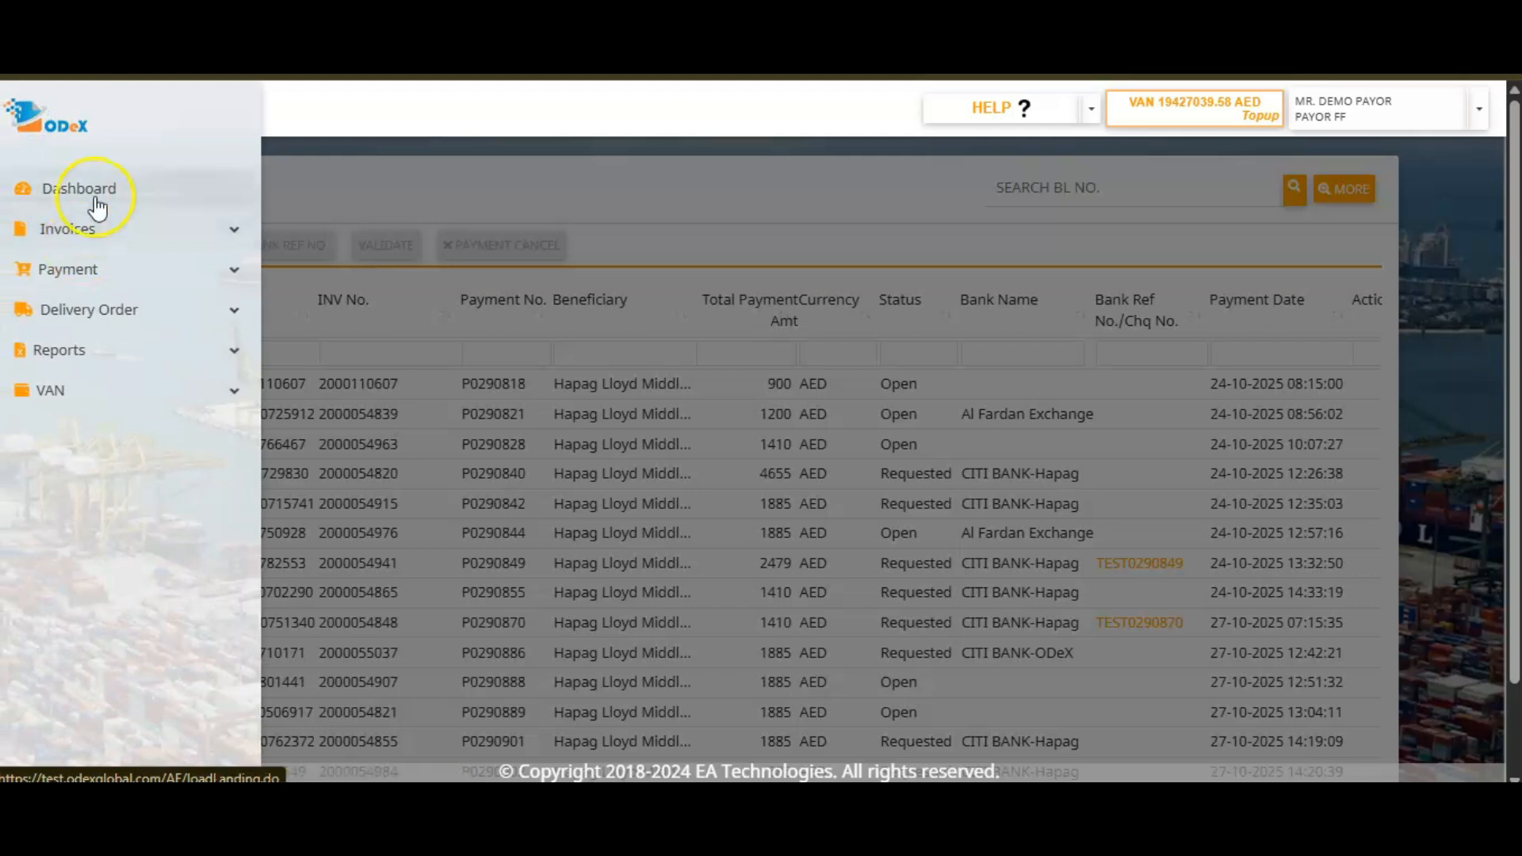
left_click(93, 269)
left_click(92, 309)
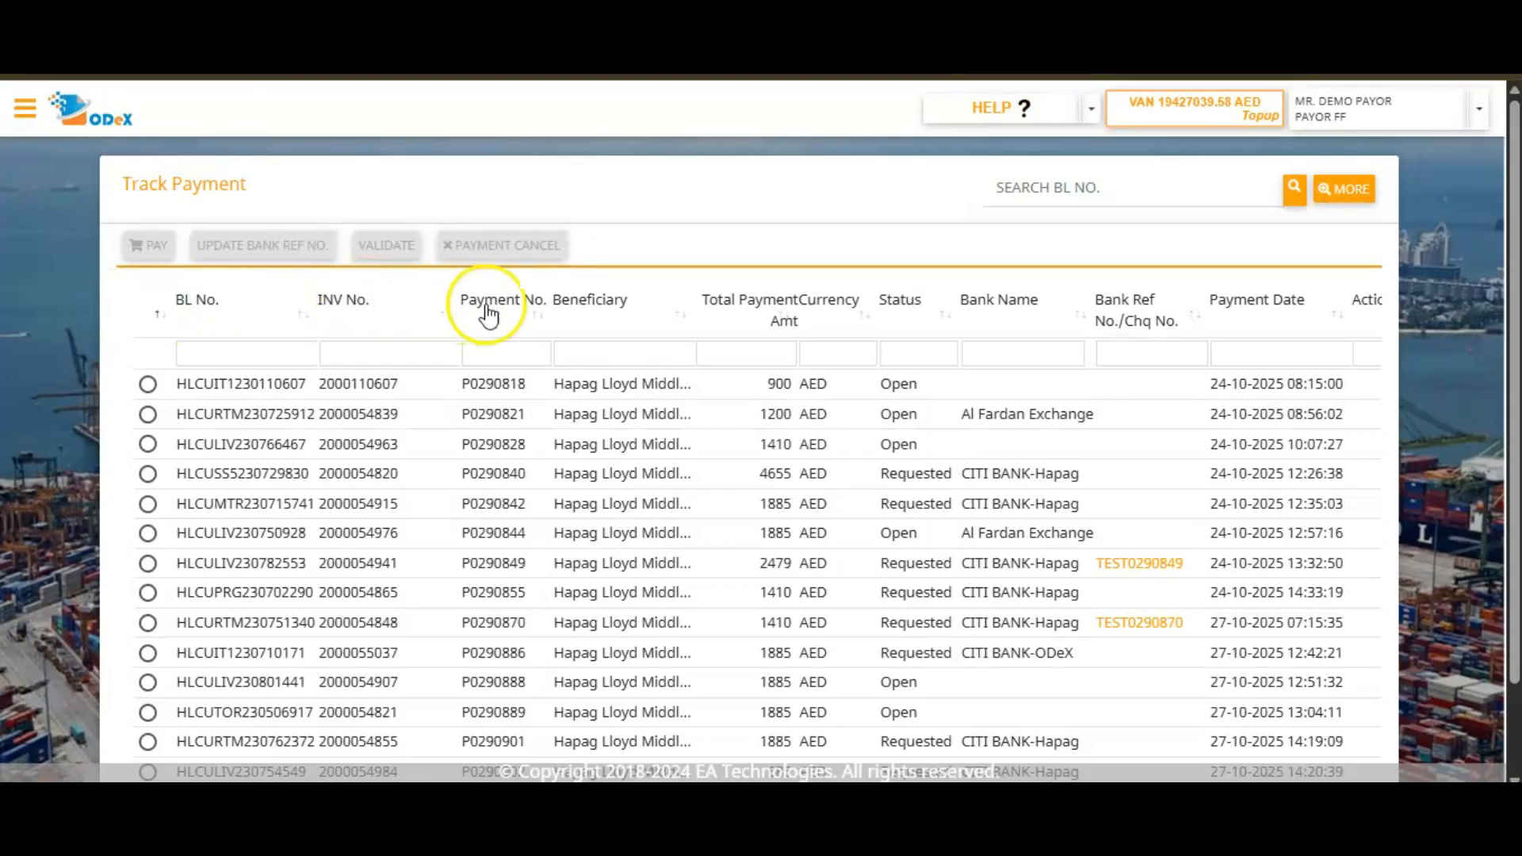
left_click(1074, 175)
type("HLCUDXB230832400")
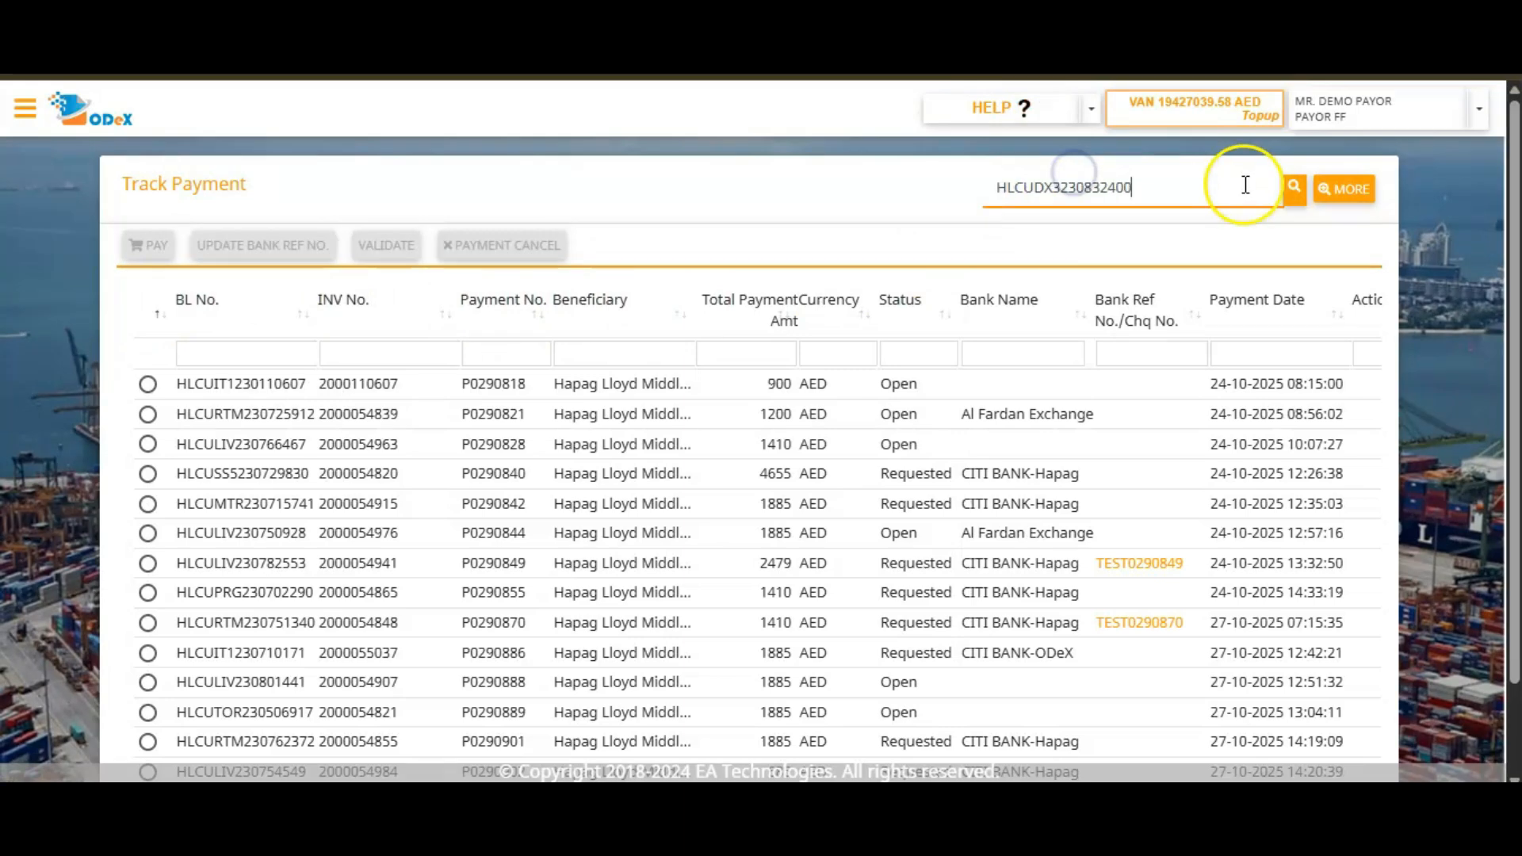
left_click(1294, 189)
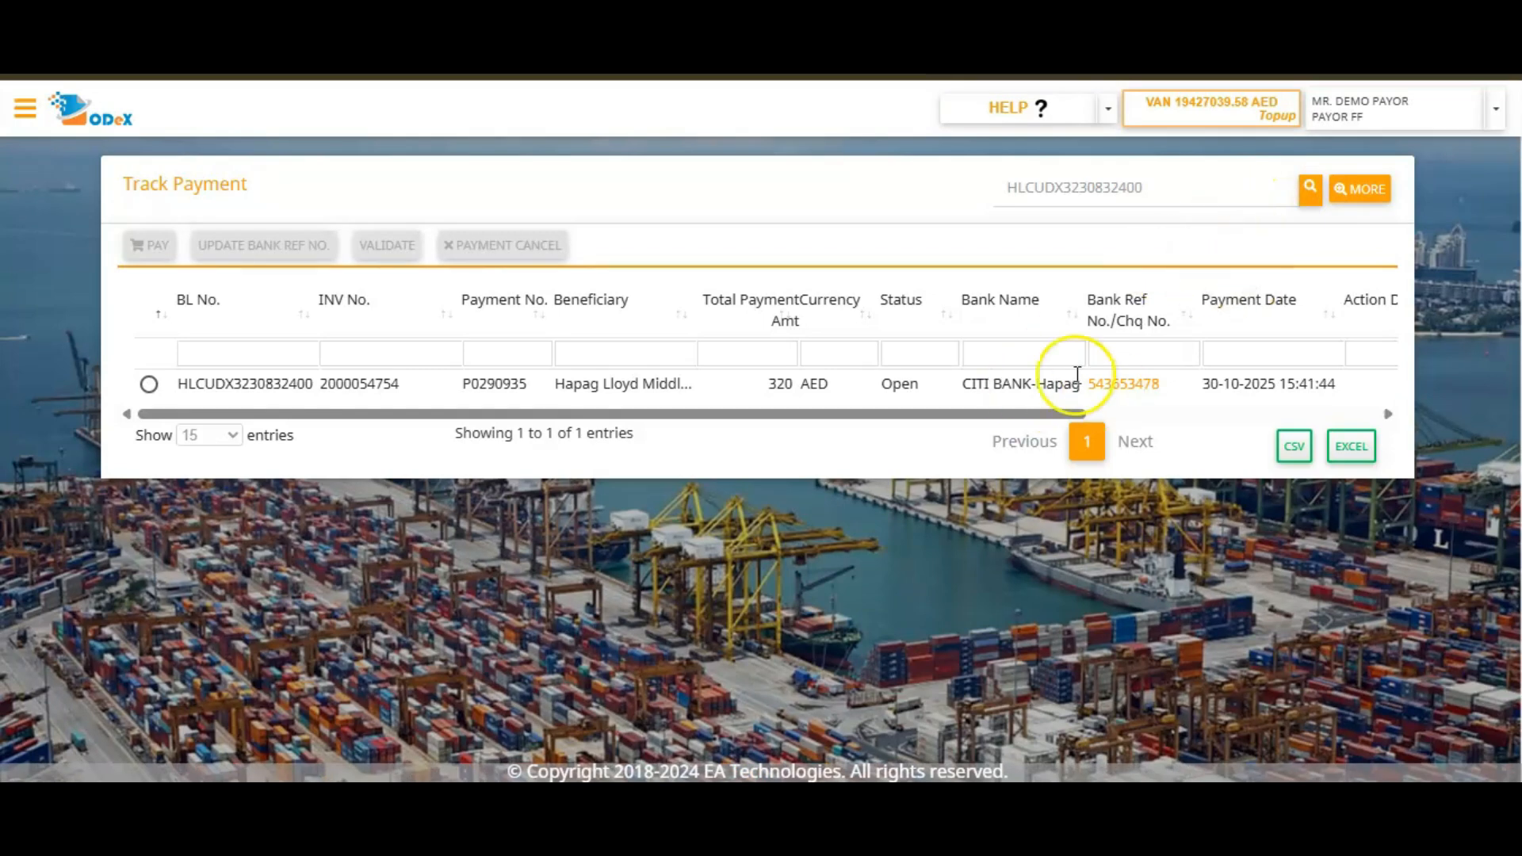
double_click(899, 383)
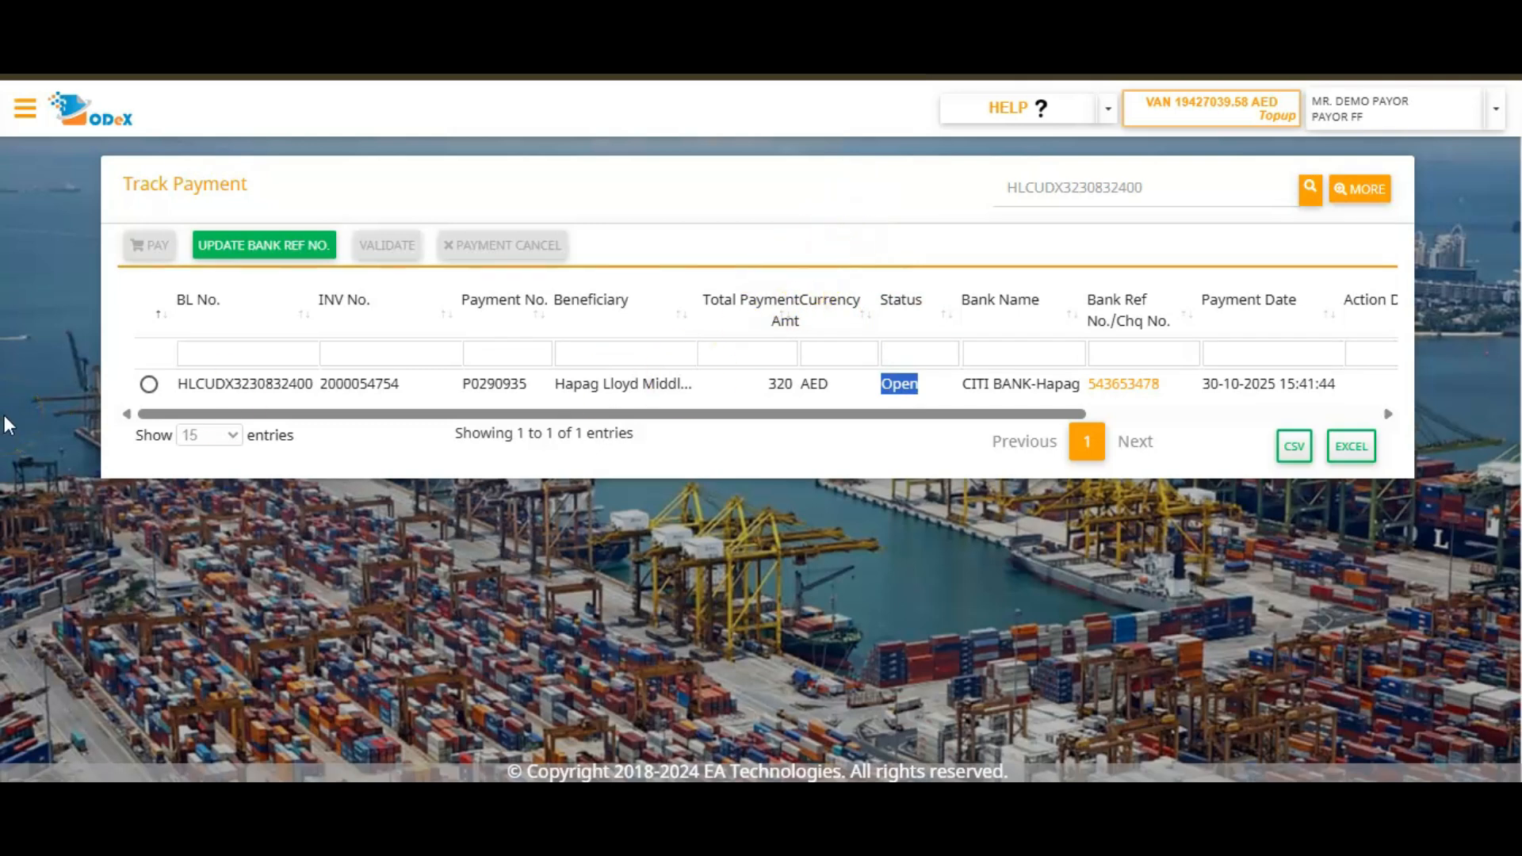
Resume paying the draft request and continue past its payment verification page.
left_click(148, 385)
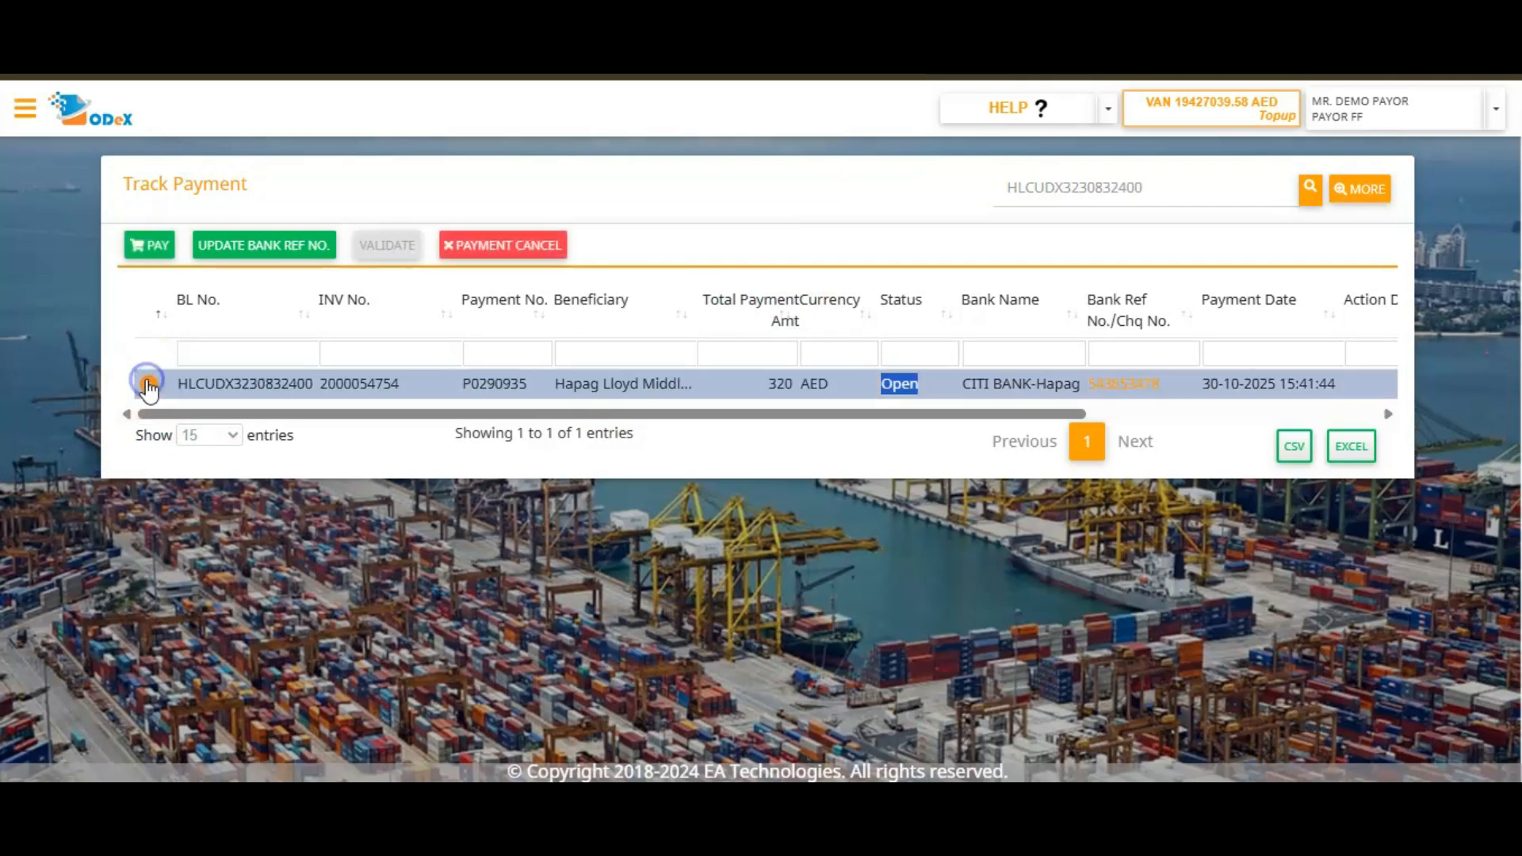
left_click(139, 245)
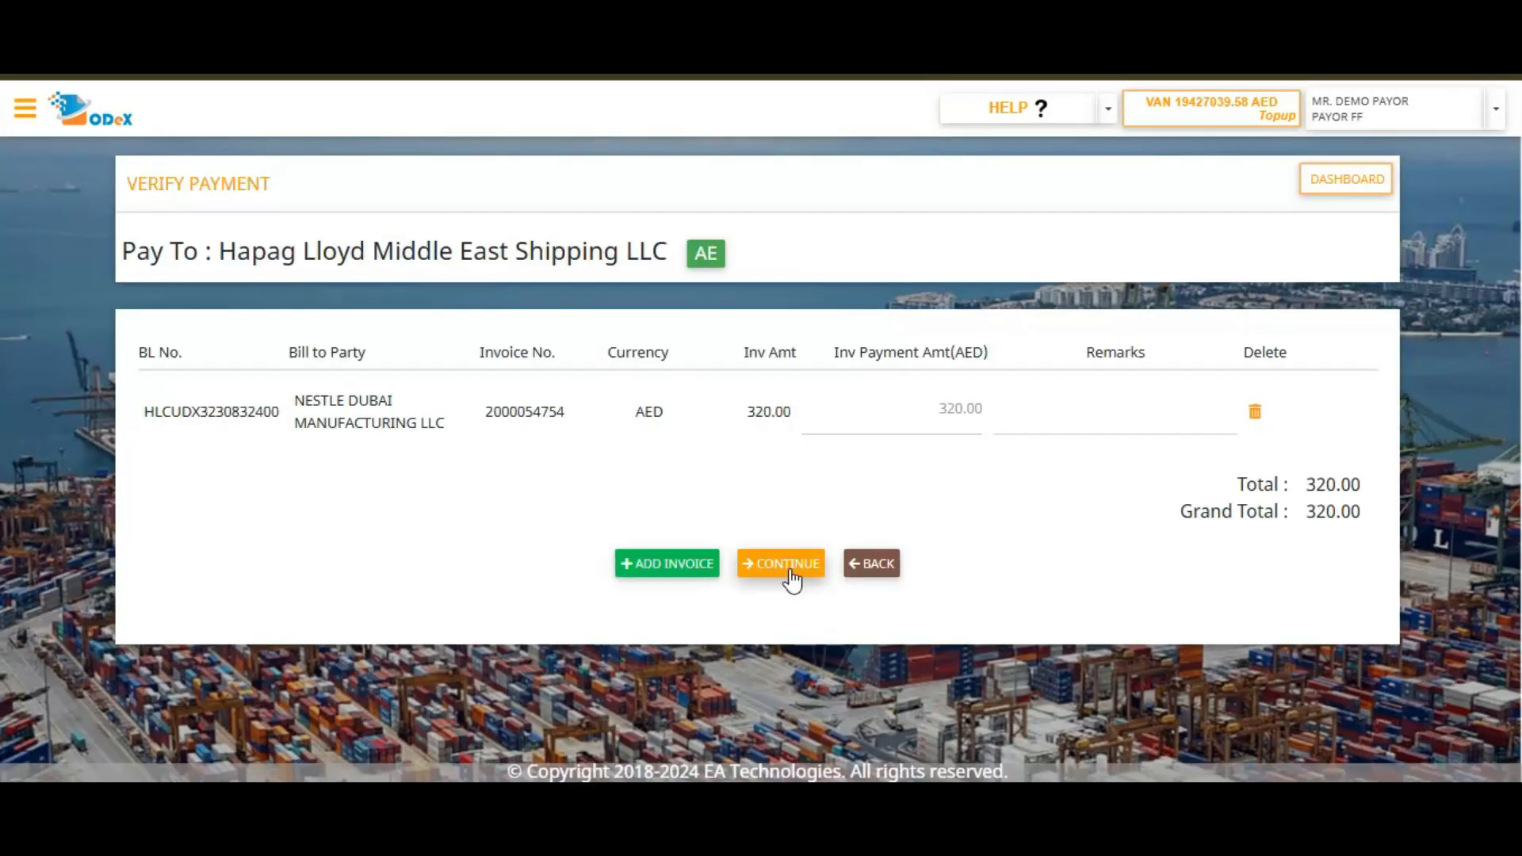
left_click(783, 559)
left_click(785, 563)
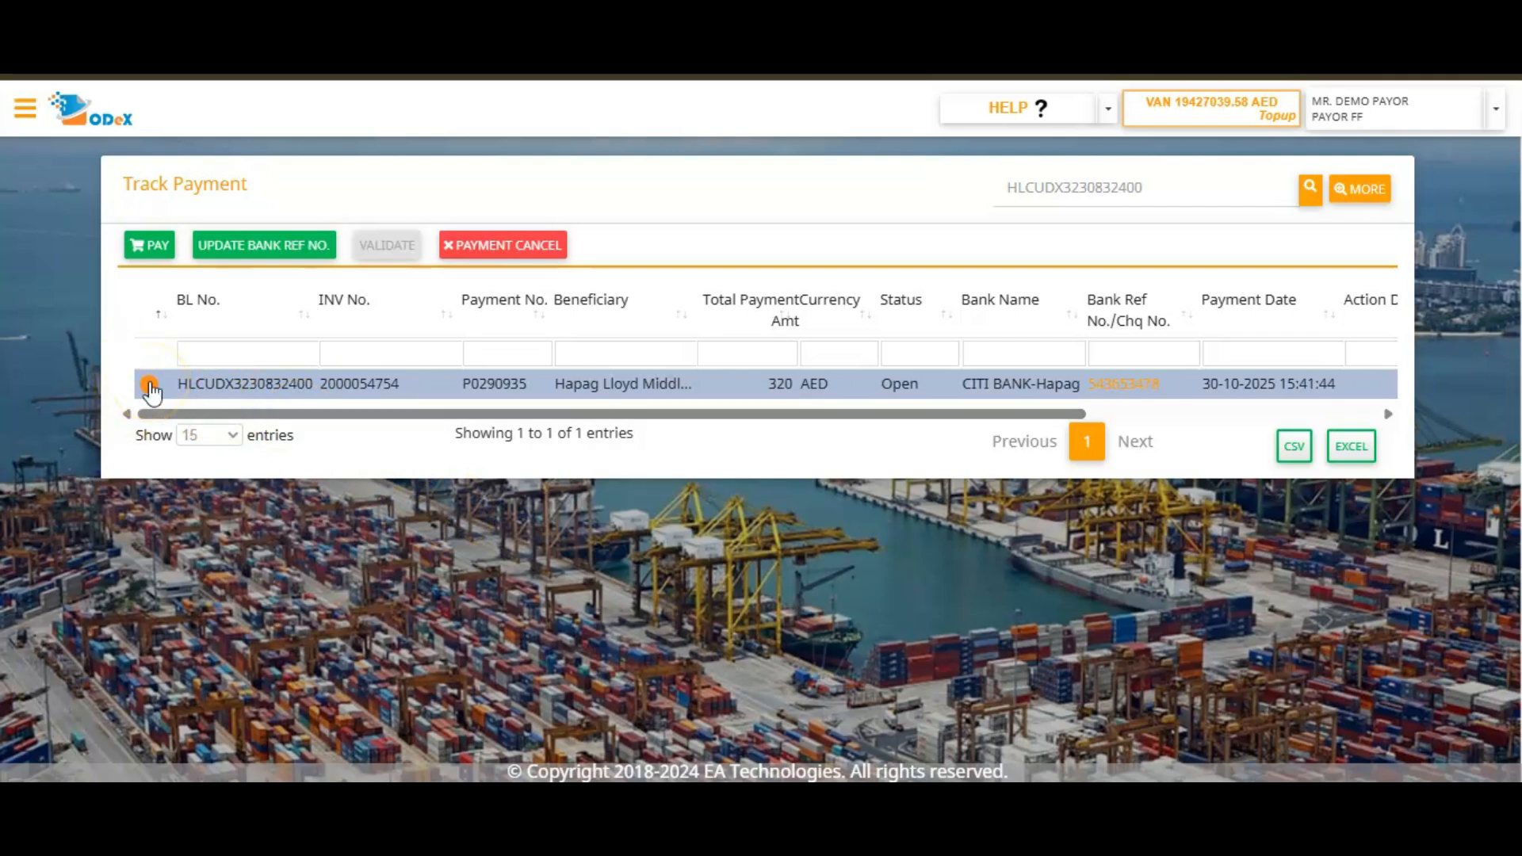
Update the draft payment's bank reference number, upload KN TEST.pdf as the receipt, and save the bank details.
left_click(248, 252)
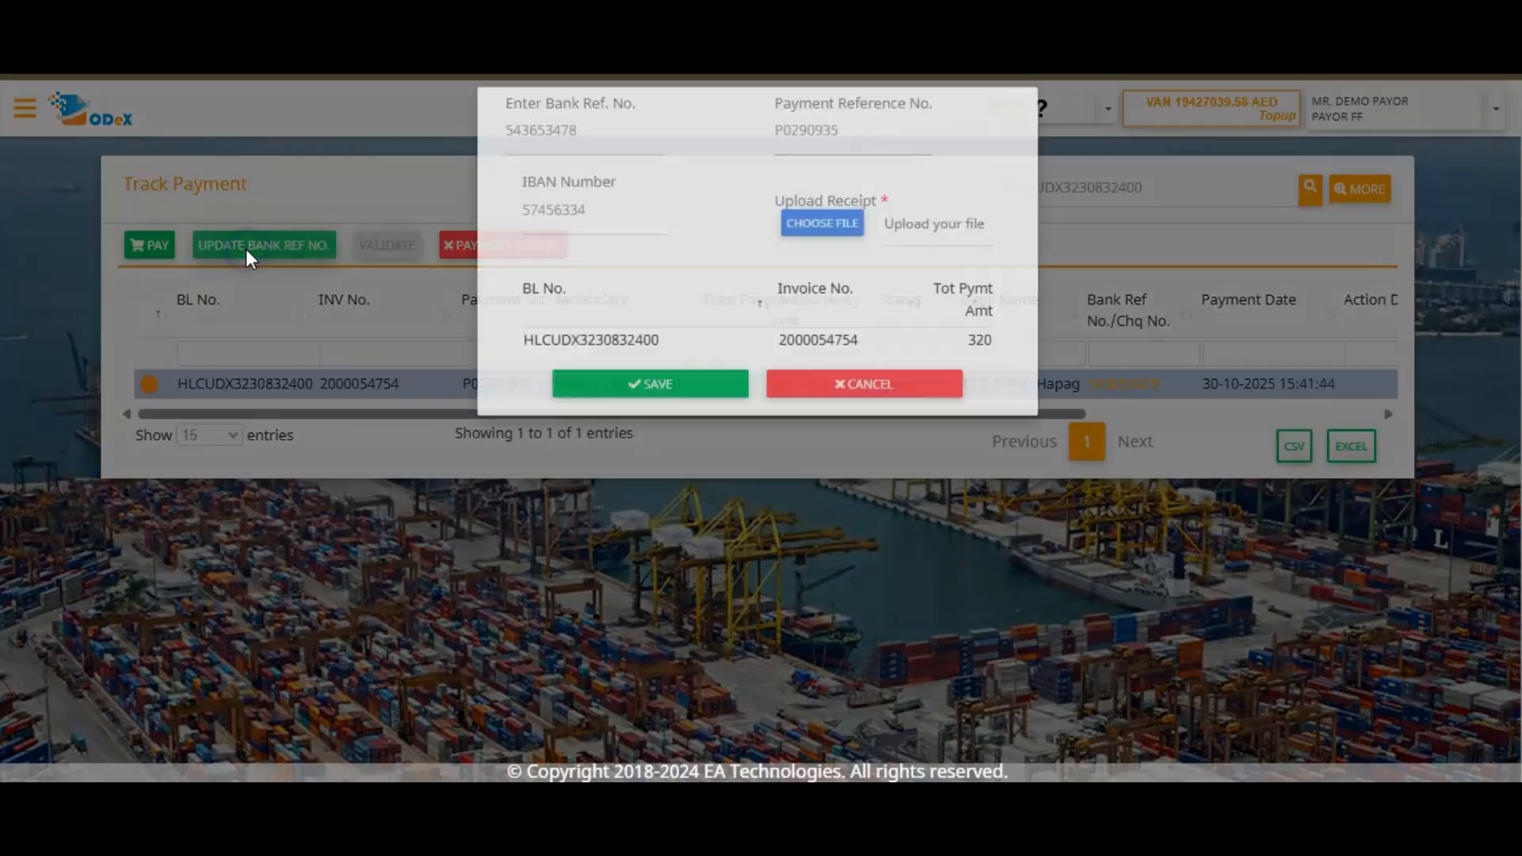
left_click(564, 166)
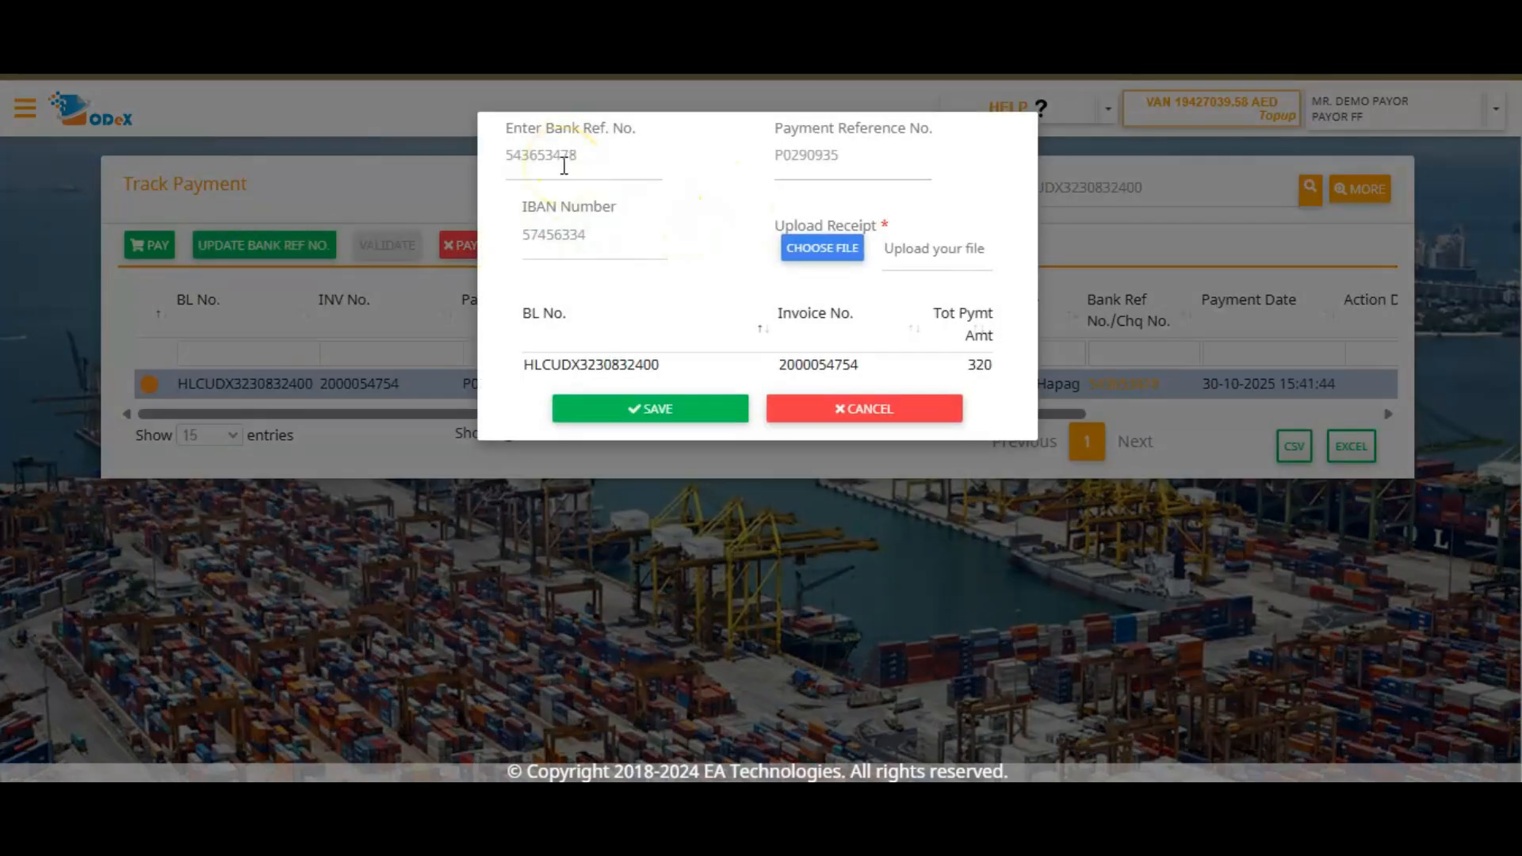
left_click(564, 166)
left_click(564, 165)
type("543")
left_click(826, 246)
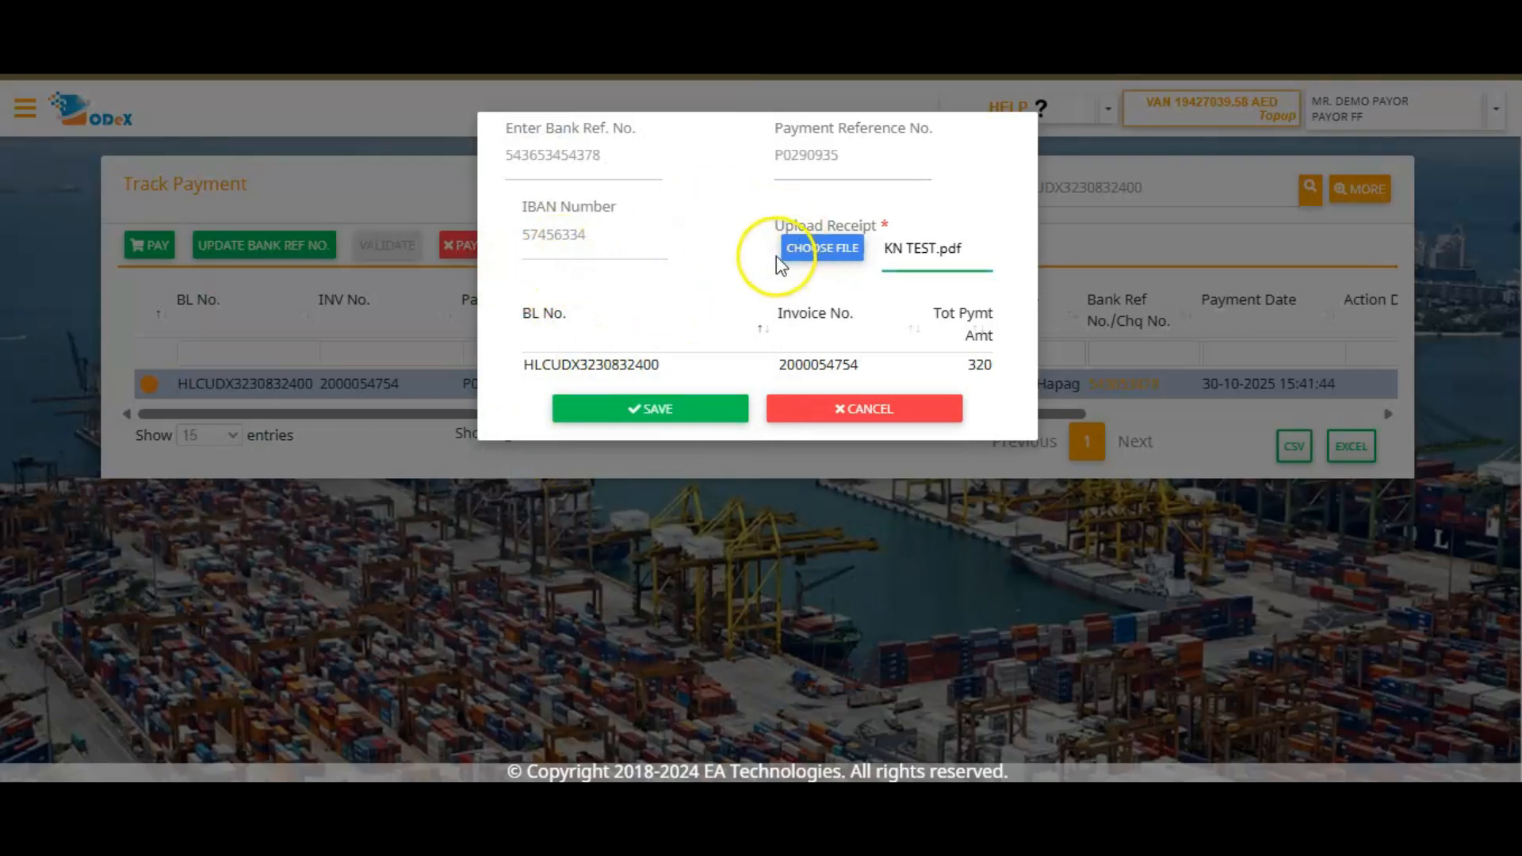
left_click(687, 418)
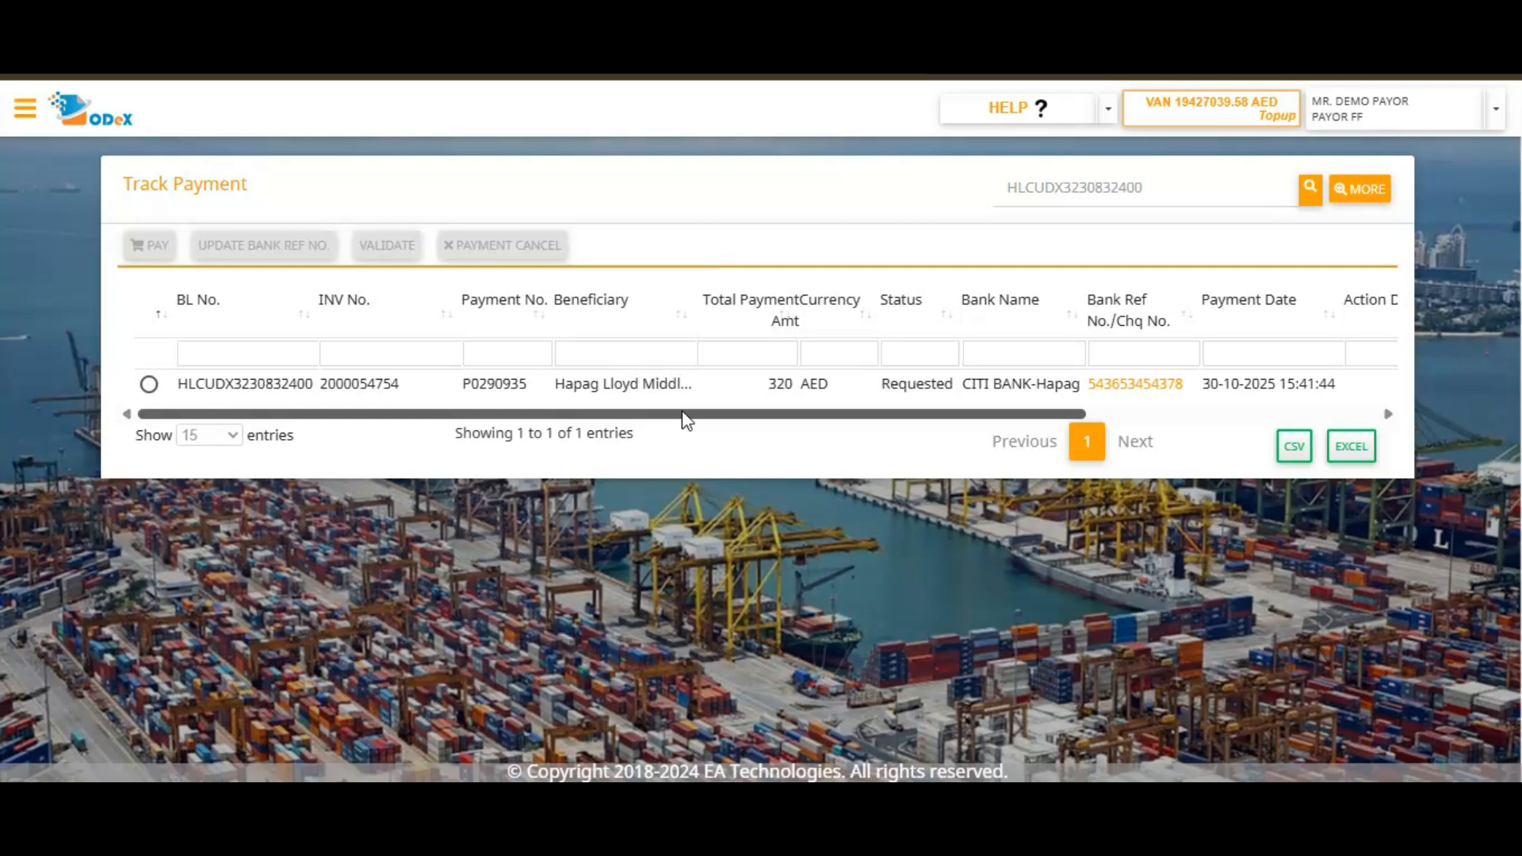
Check the payment's status in Track Payment and select its row.
double_click(928, 383)
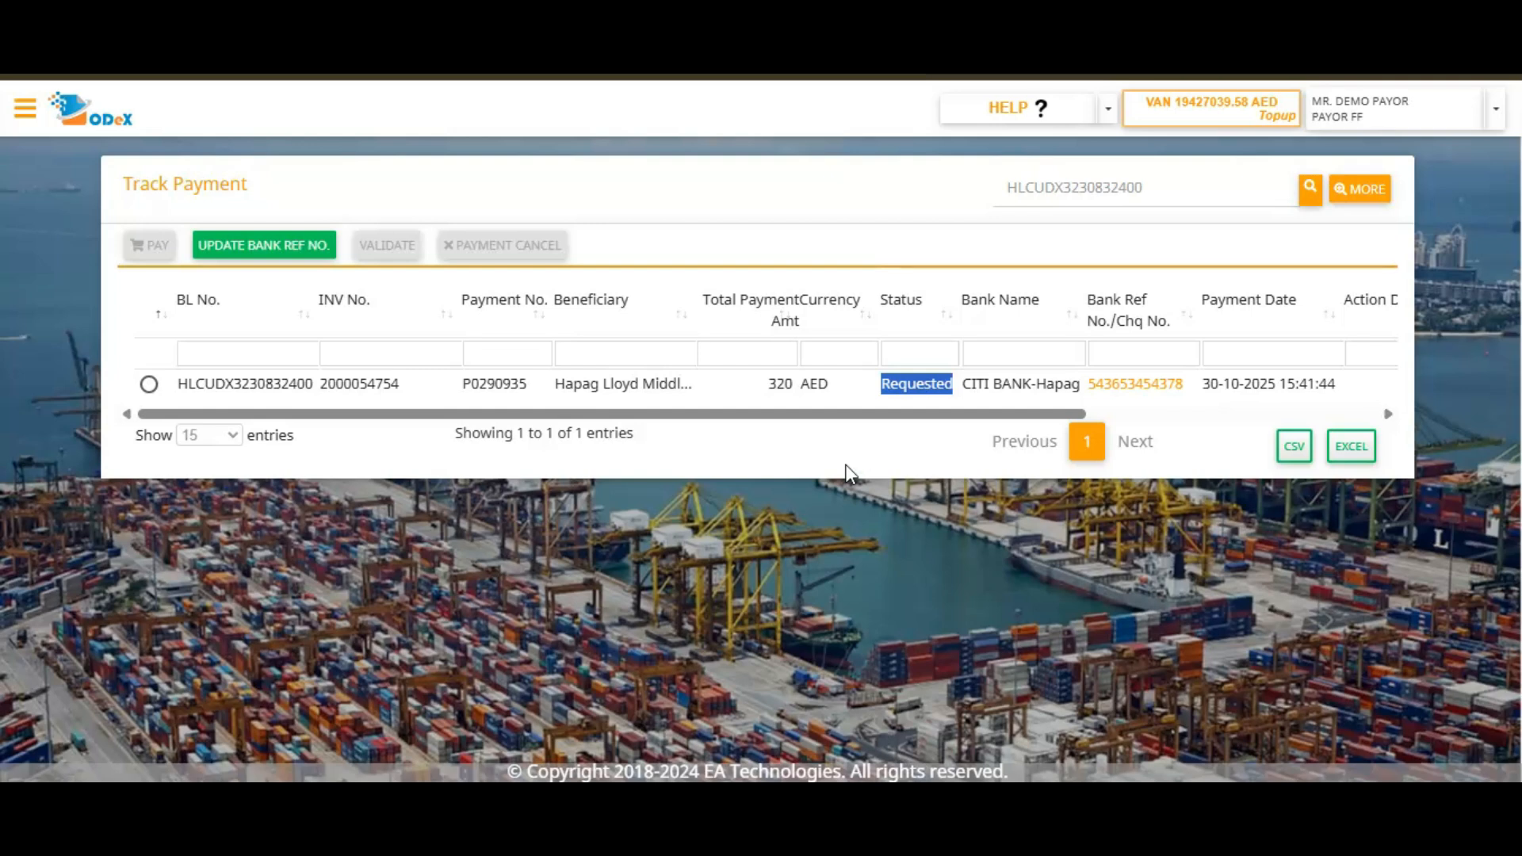
left_click(149, 384)
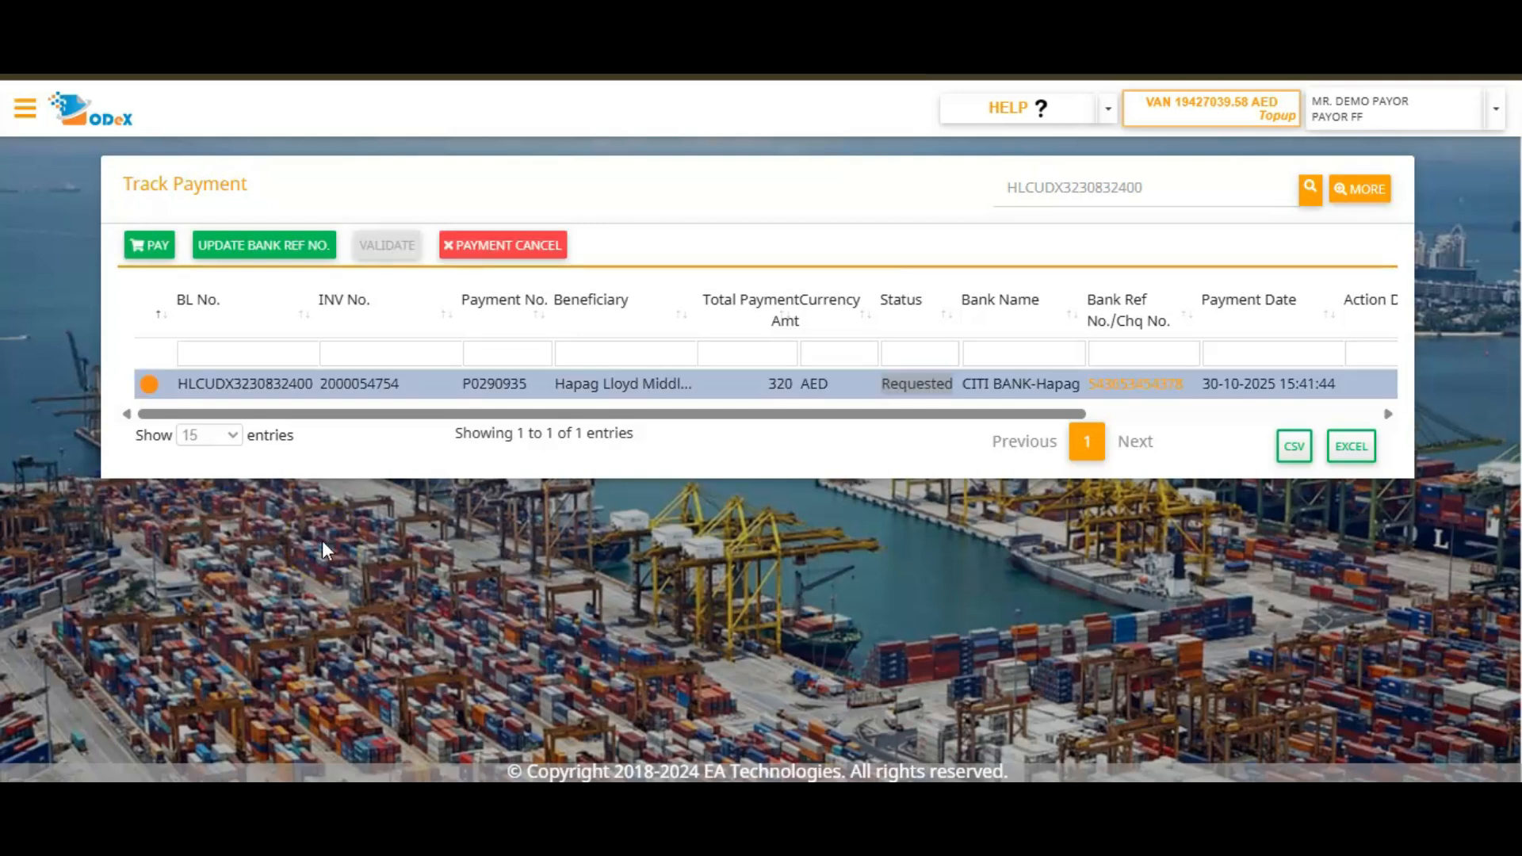